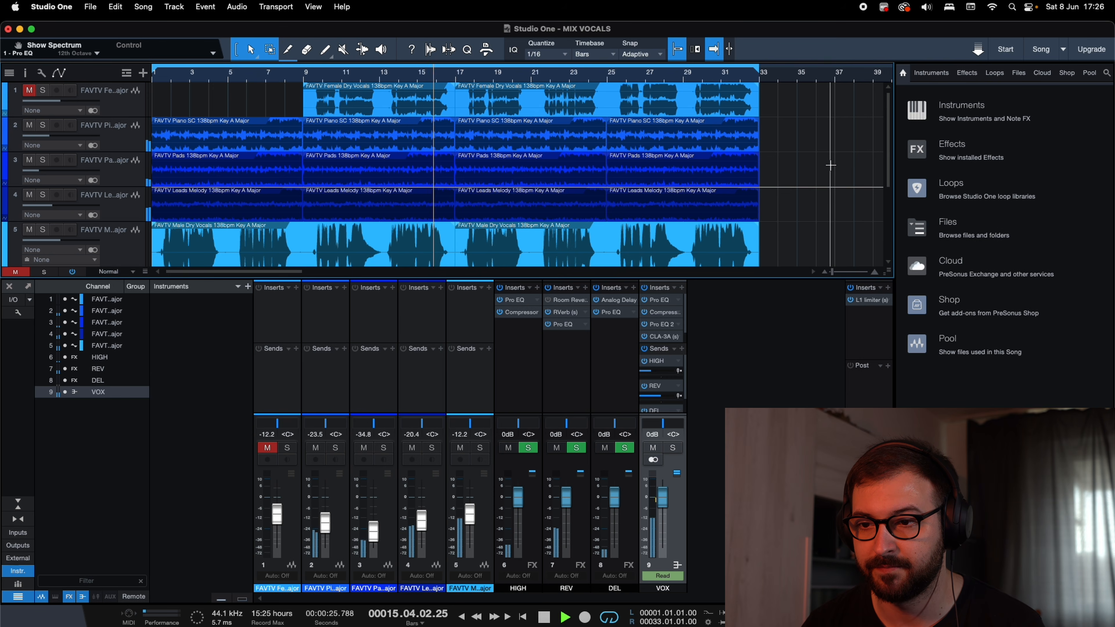
Stop playback and review the VOX bus's insert chain and the vocal tracks in the arrangement.
key(space)
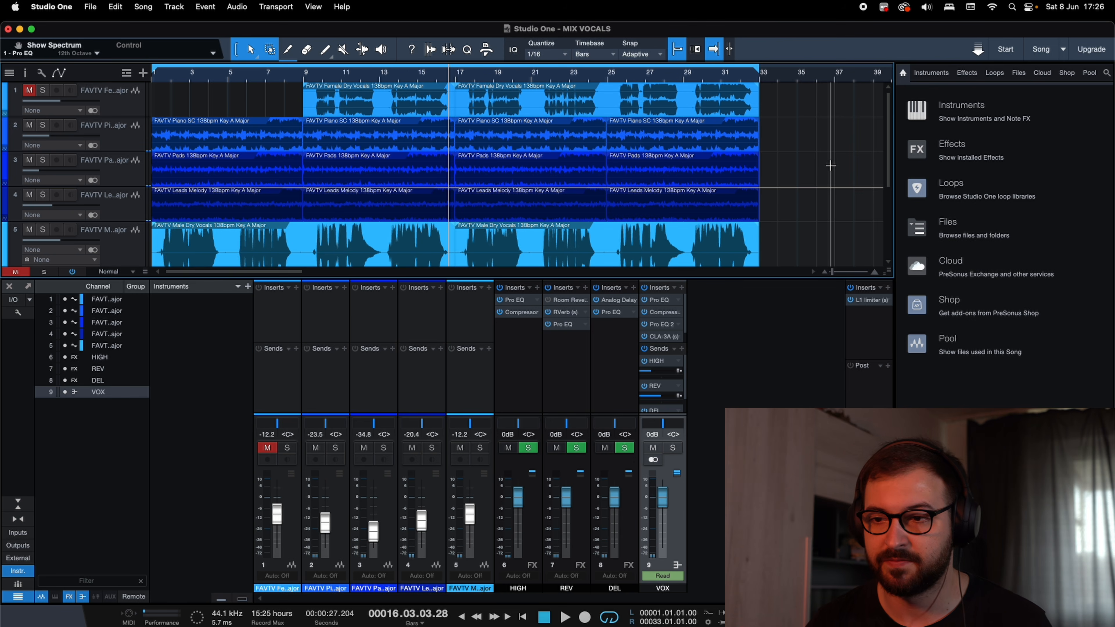
scroll(665, 325, down, 1)
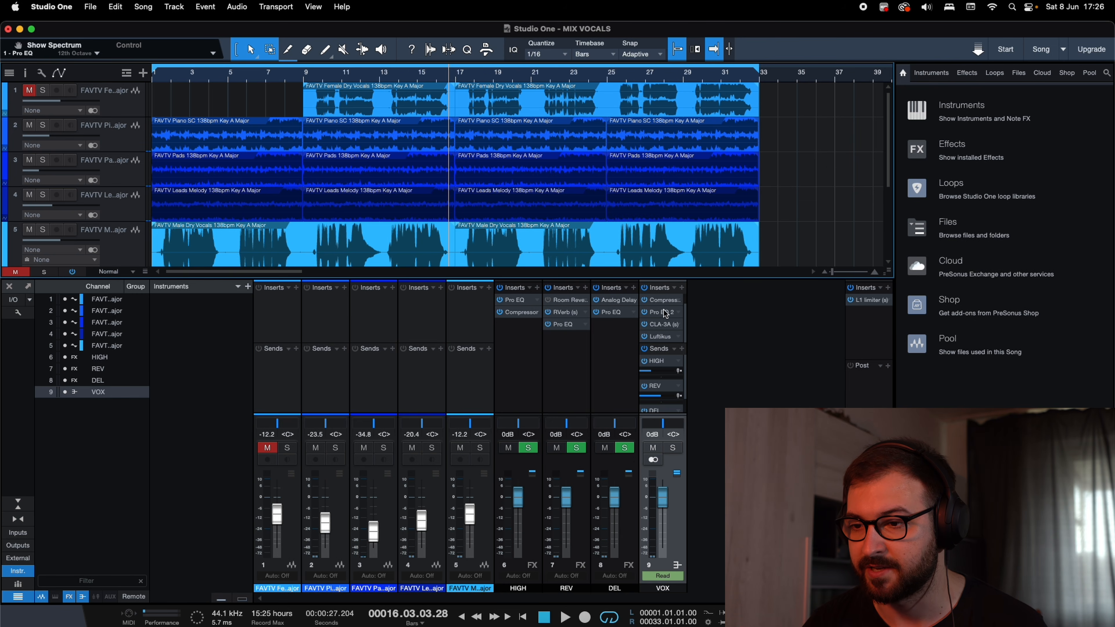
scroll(665, 327, up, 1)
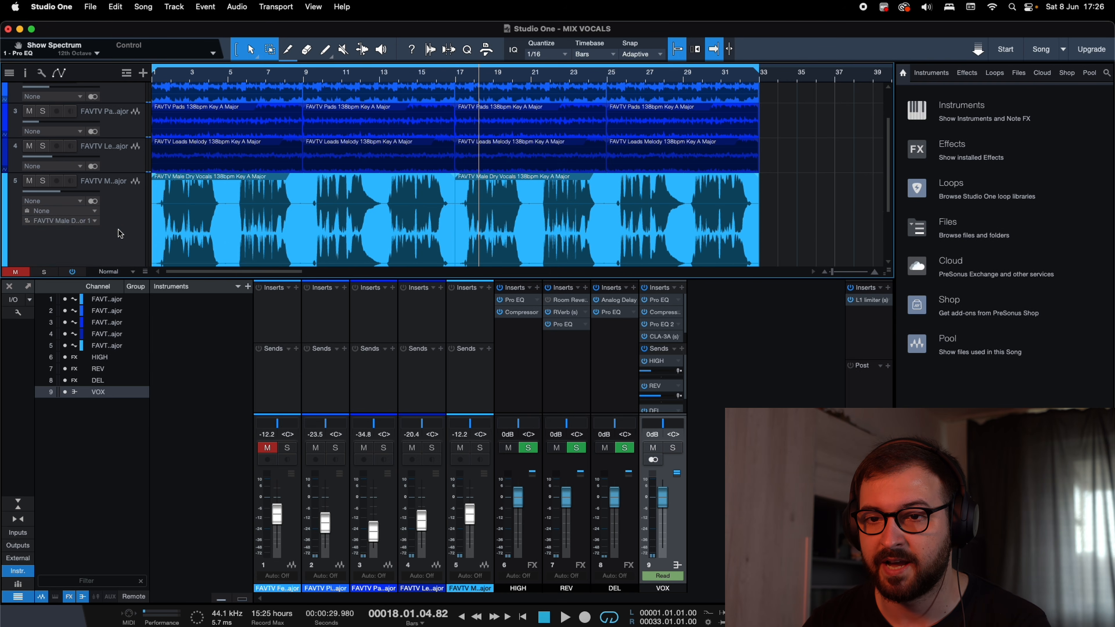
click(118, 231)
scroll(104, 198, up, 2)
click(101, 104)
scroll(132, 132, down, 3)
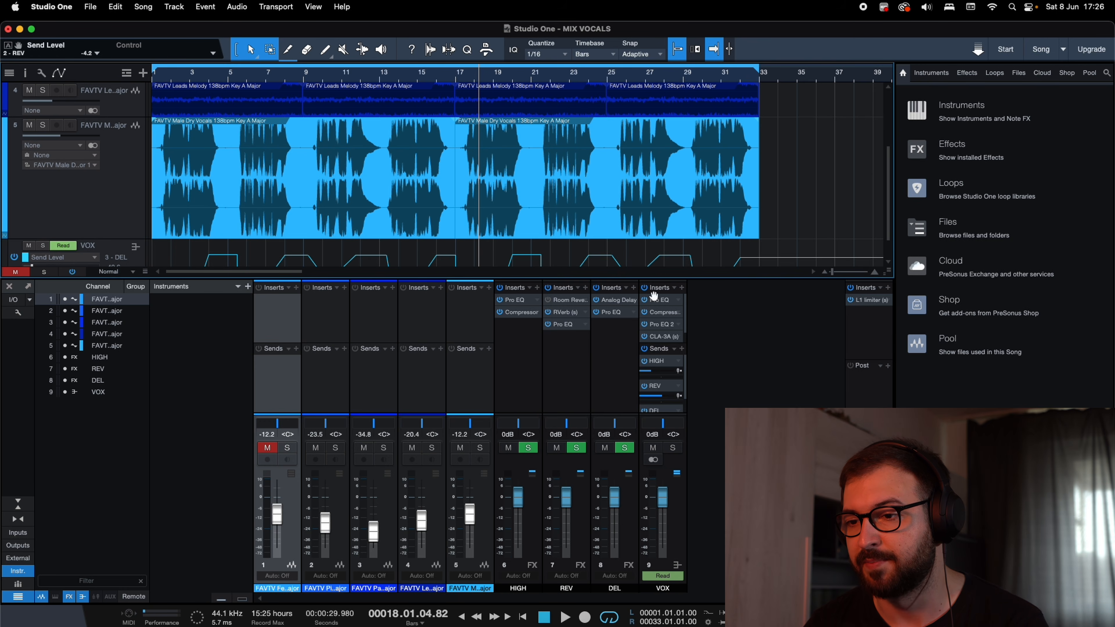
scroll(96, 246, up, 3)
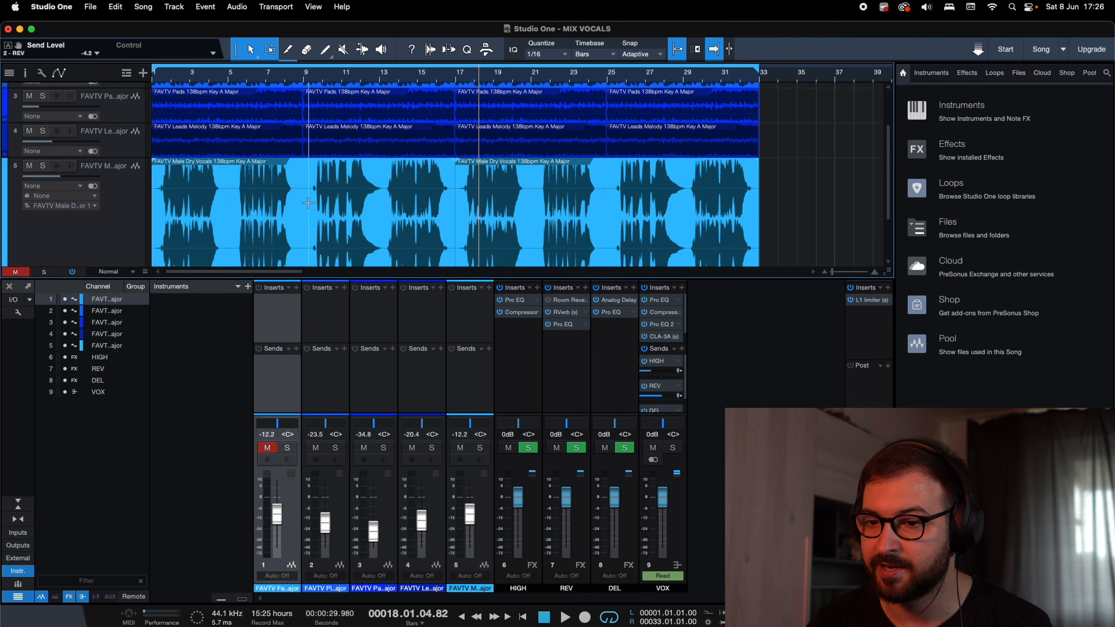
scroll(88, 206, down, 2)
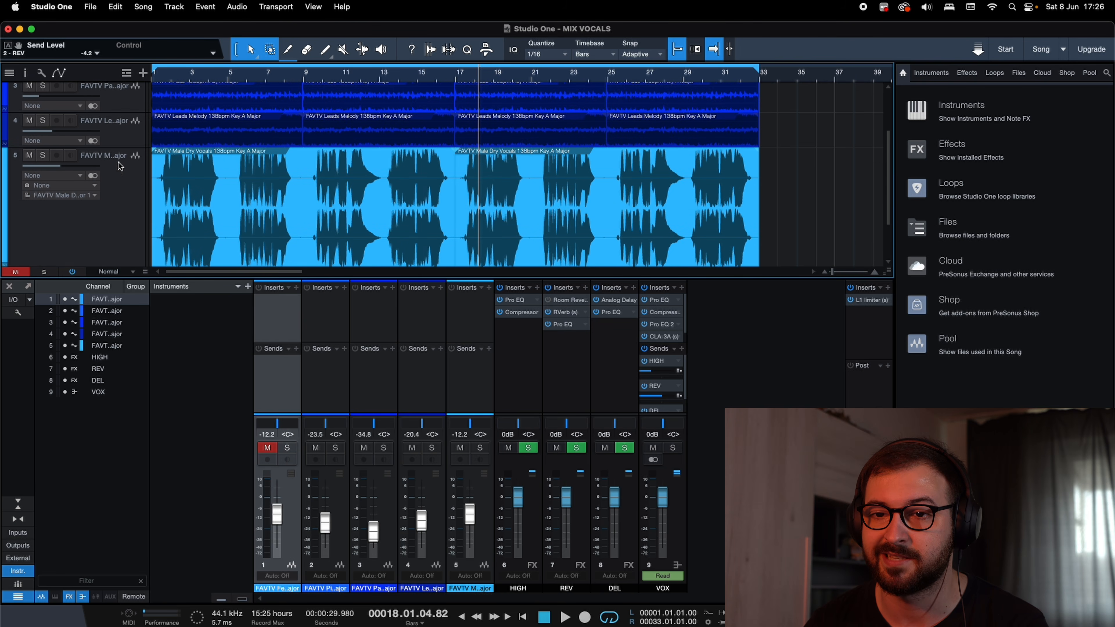
scroll(654, 316, down, 1)
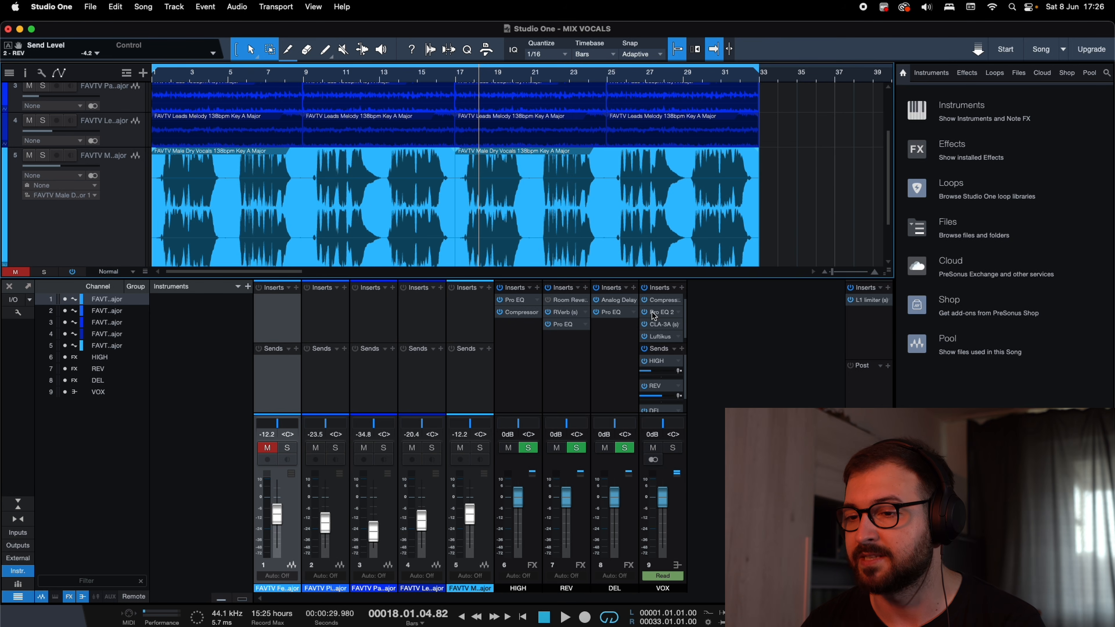
scroll(668, 324, up, 1)
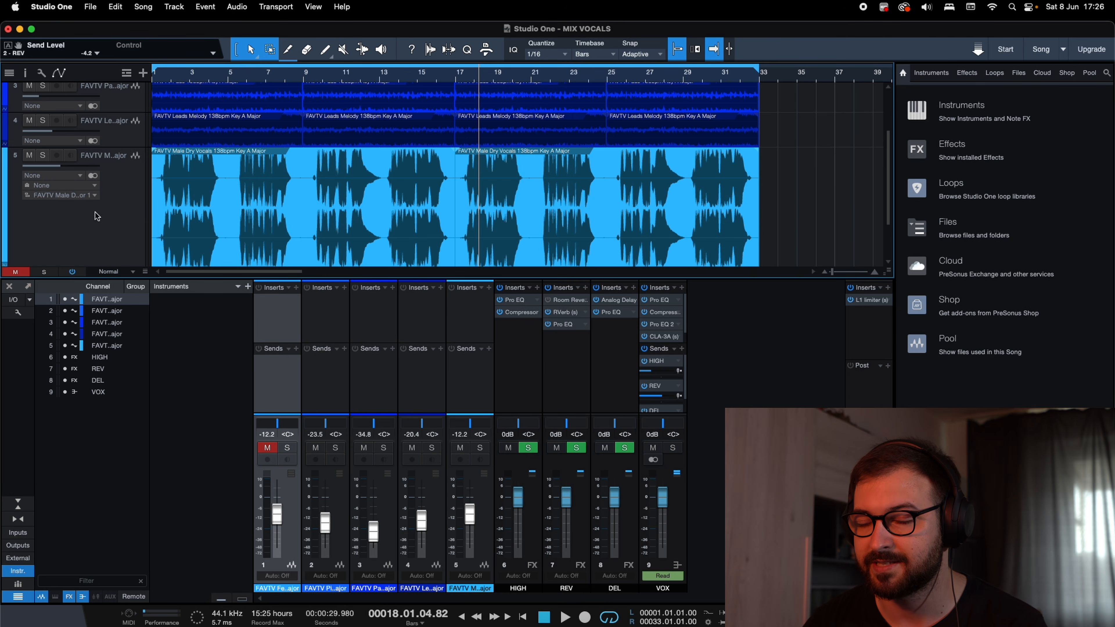
Solo the male dry vocals track and place the playhead at bar 13, beat 2.
click(43, 156)
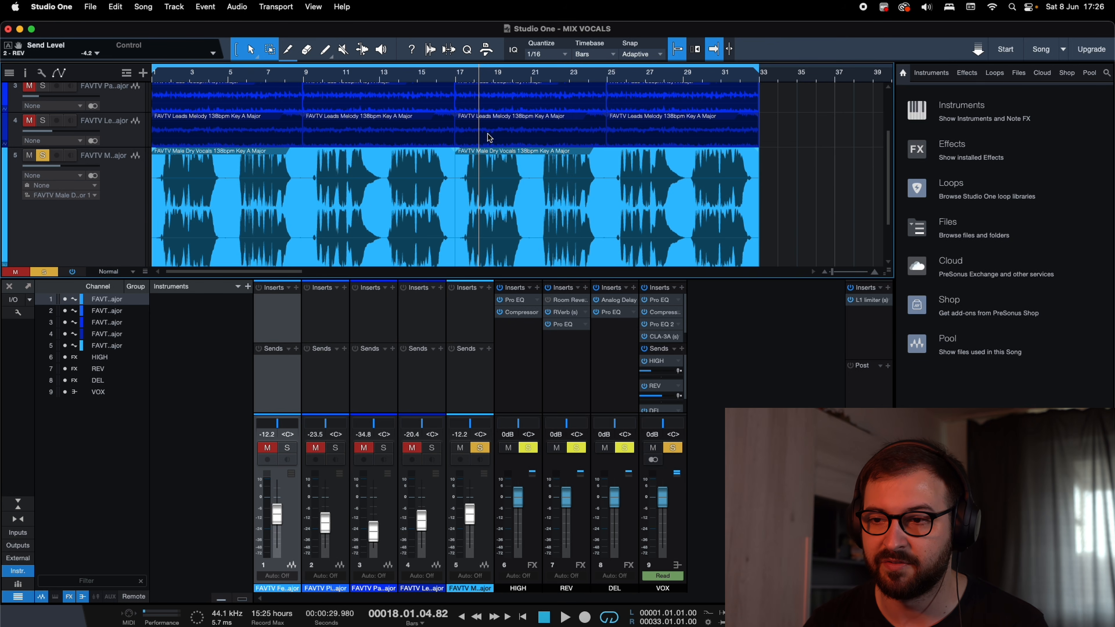
click(381, 78)
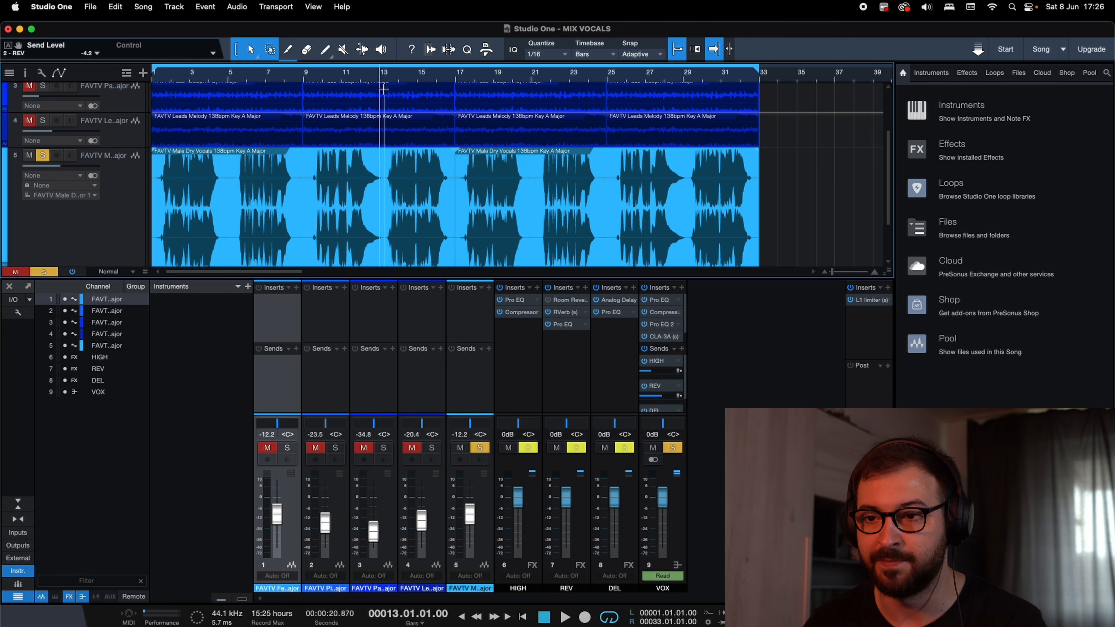
click(384, 80)
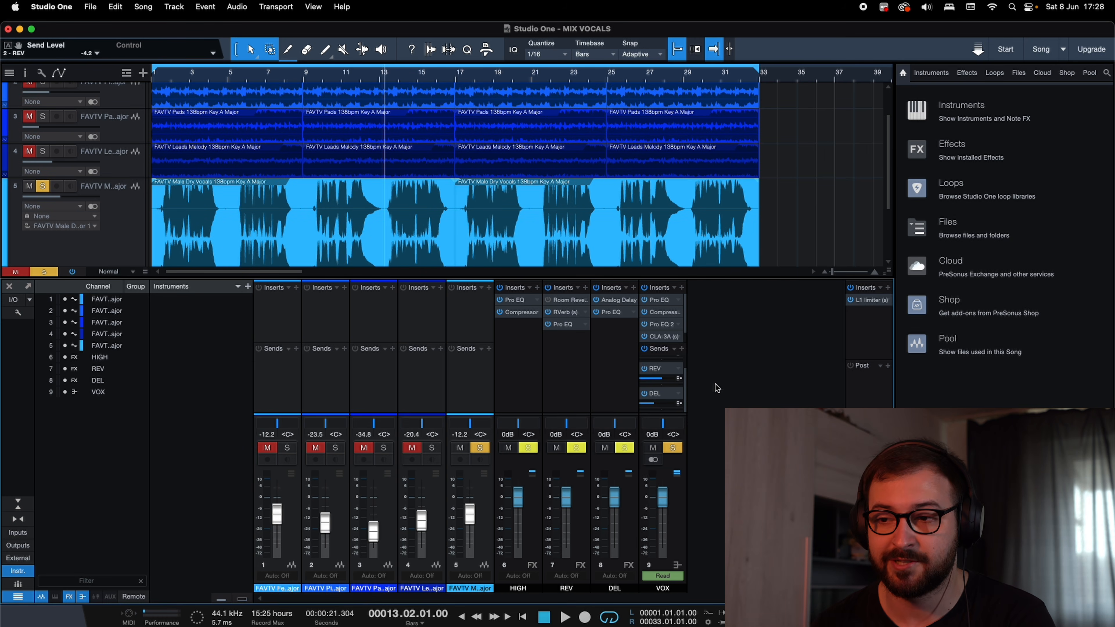
Add an FX channel named PAR COMP and insert the stock Compressor on it.
right_click(729, 384)
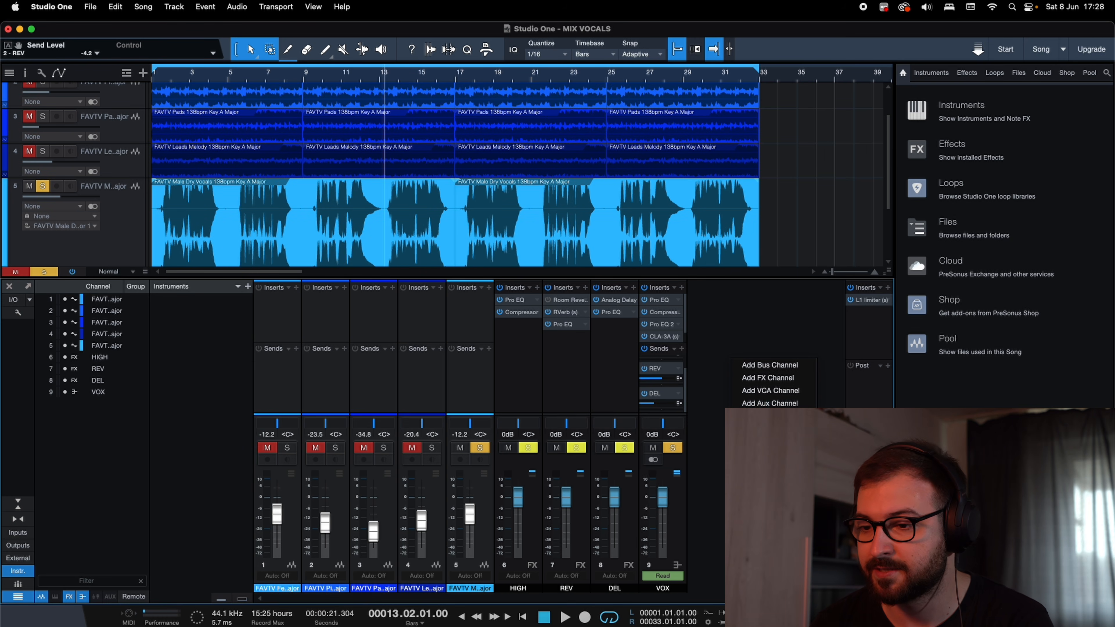
click(774, 379)
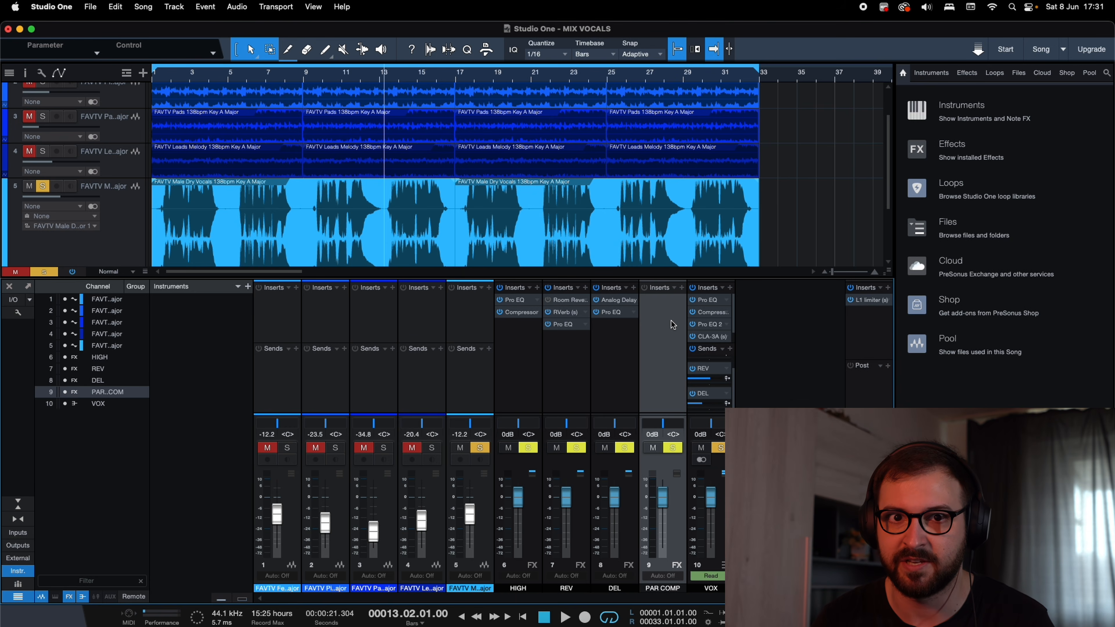
click(682, 287)
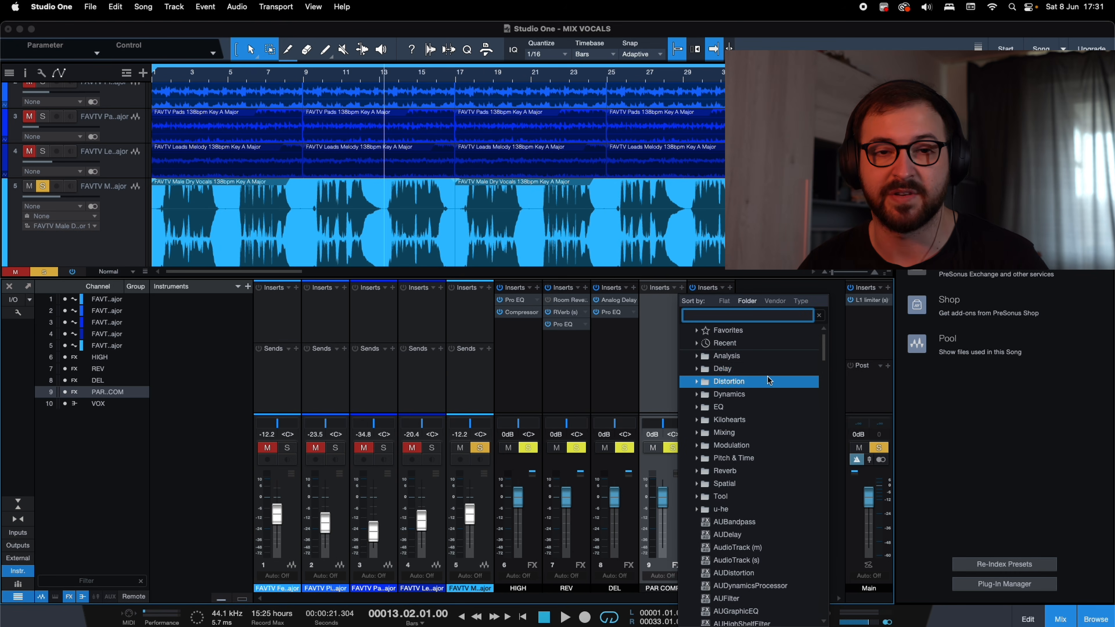
click(758, 394)
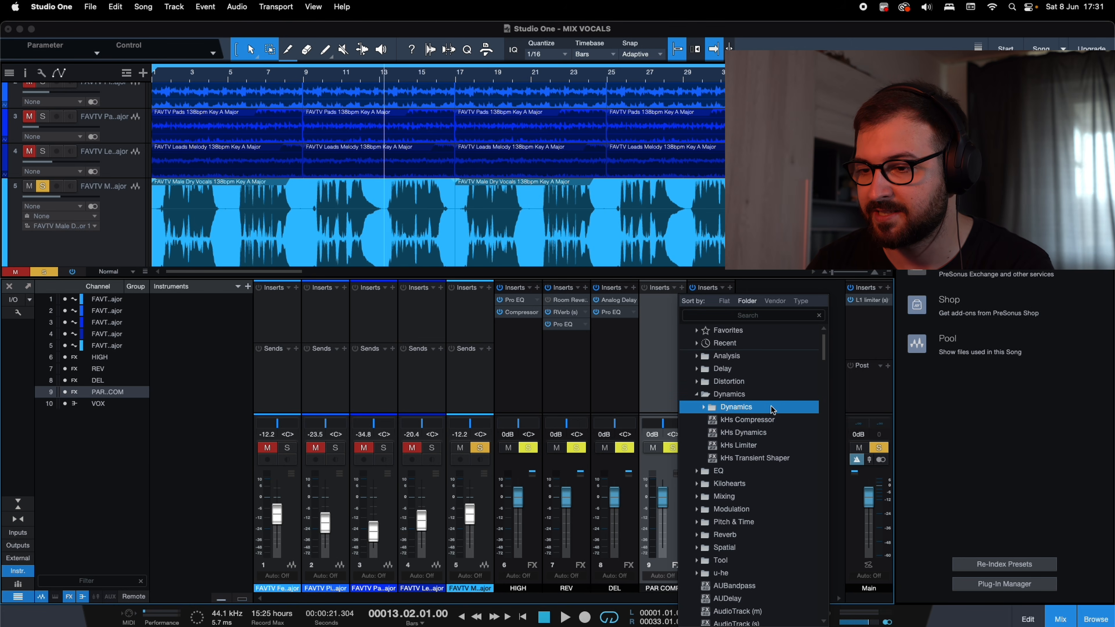
click(773, 408)
click(766, 420)
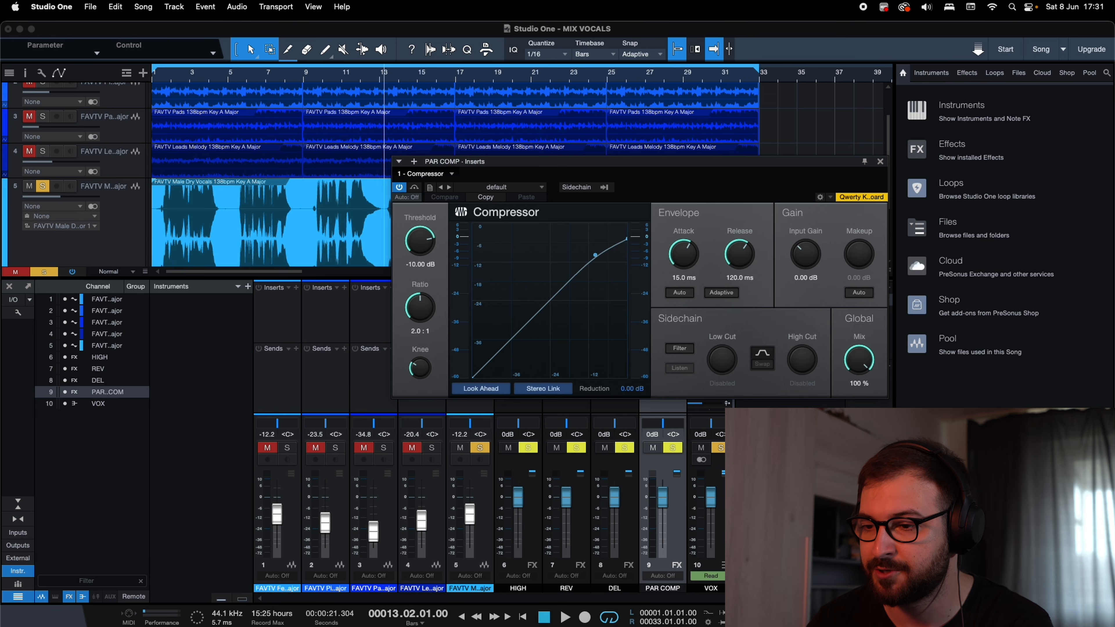
Set the PAR COMP compressor to a 20:1 ratio, -38.80 dB threshold, 101.1 ms attack and 11.4 ms release.
drag(425, 313, 417, 208)
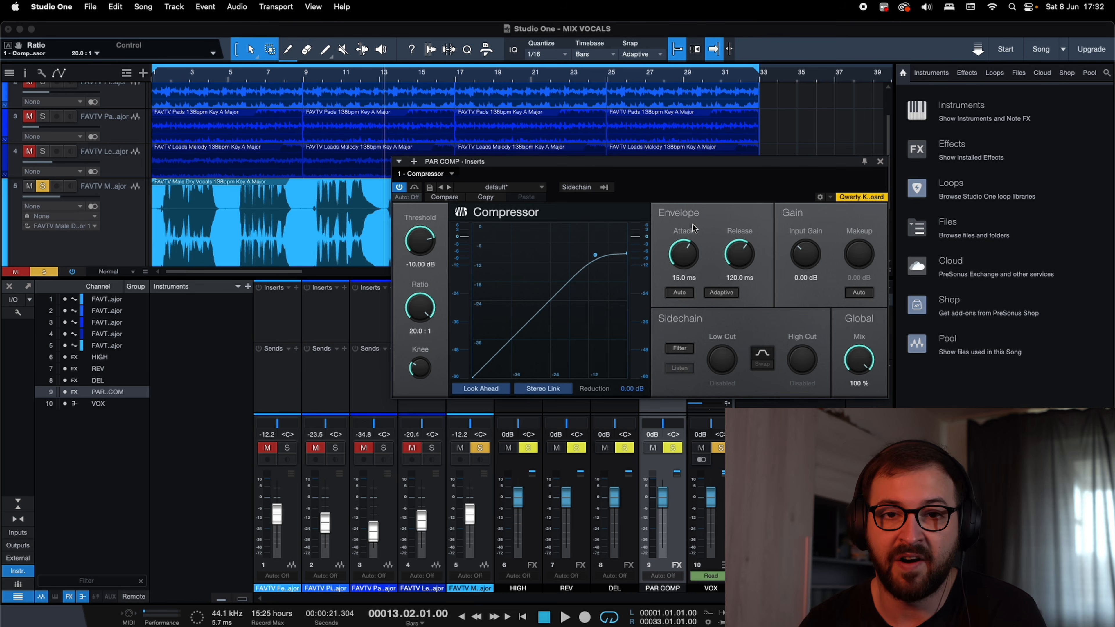
click(880, 161)
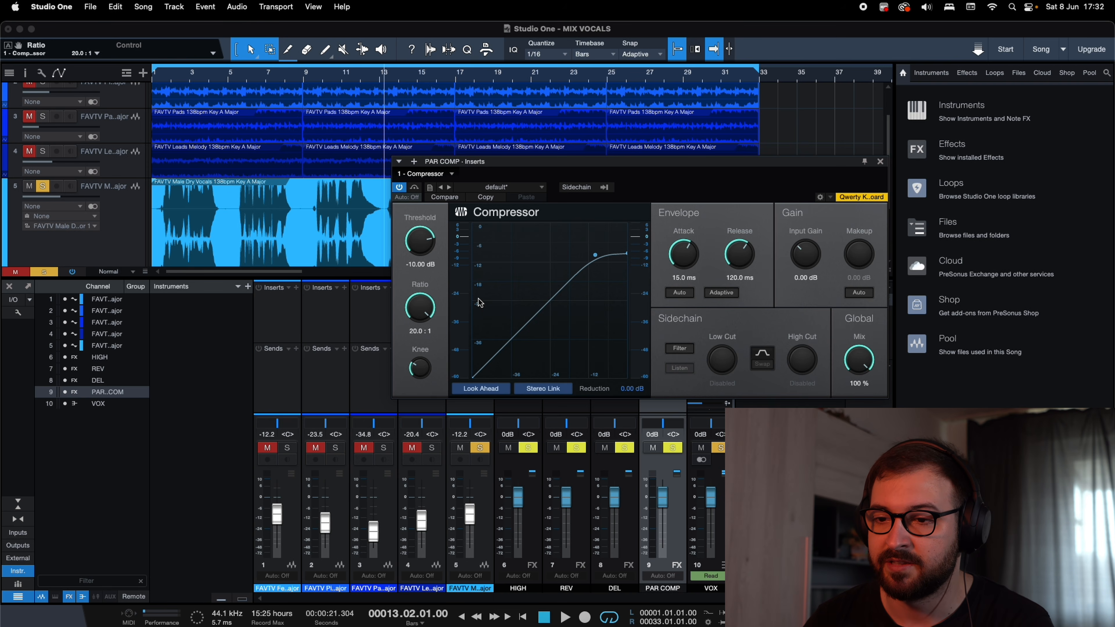
drag(413, 240, 418, 306)
drag(691, 263, 687, 242)
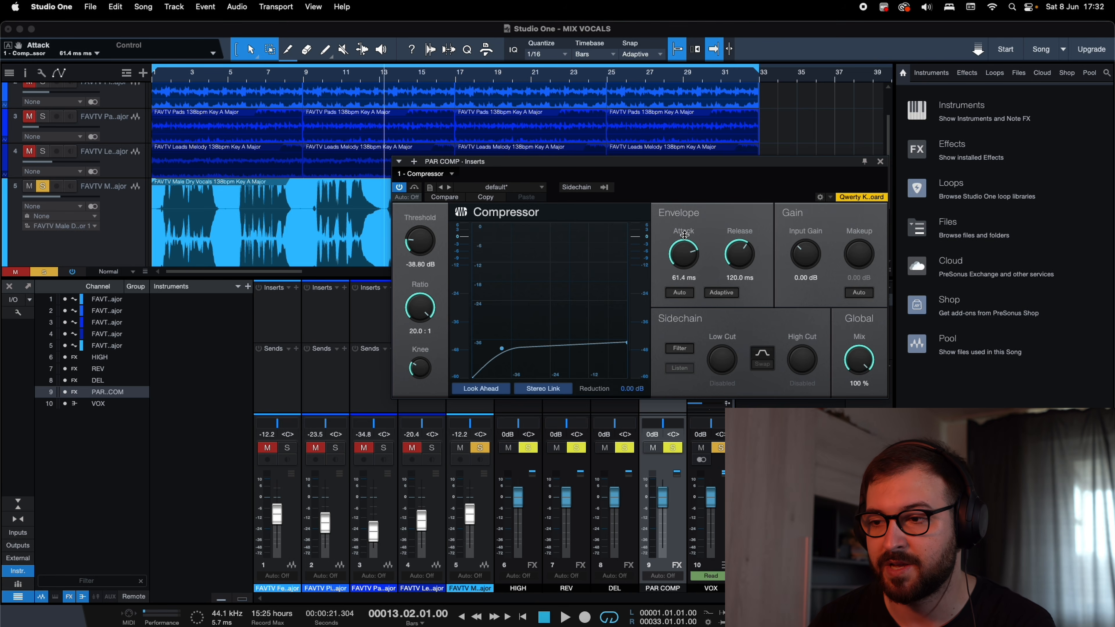
drag(685, 230, 686, 228)
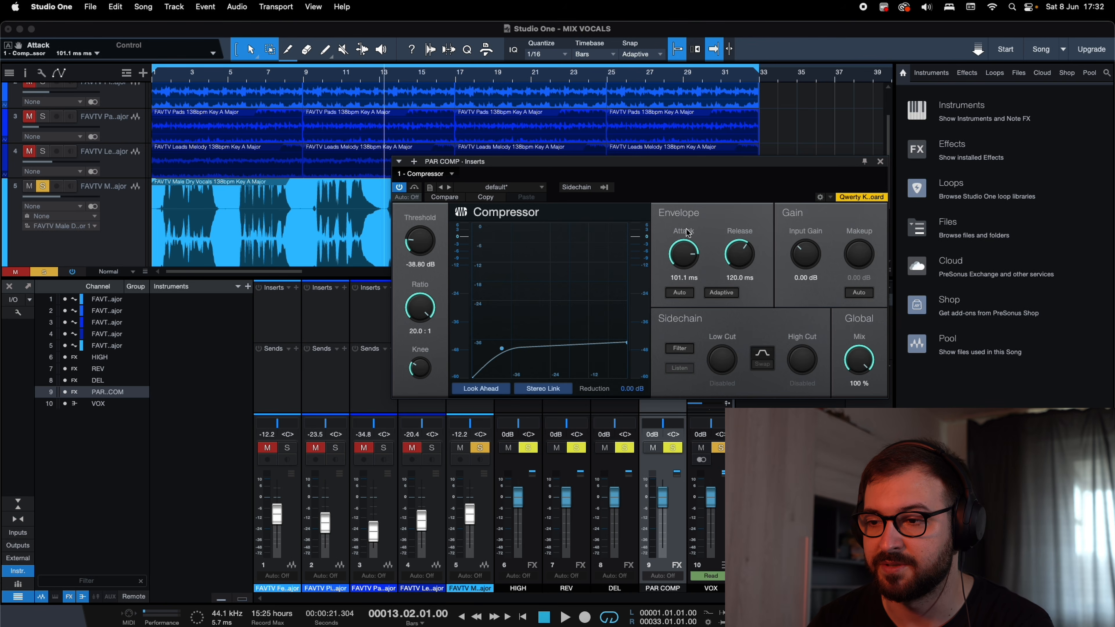
drag(741, 257, 738, 290)
drag(740, 249, 740, 241)
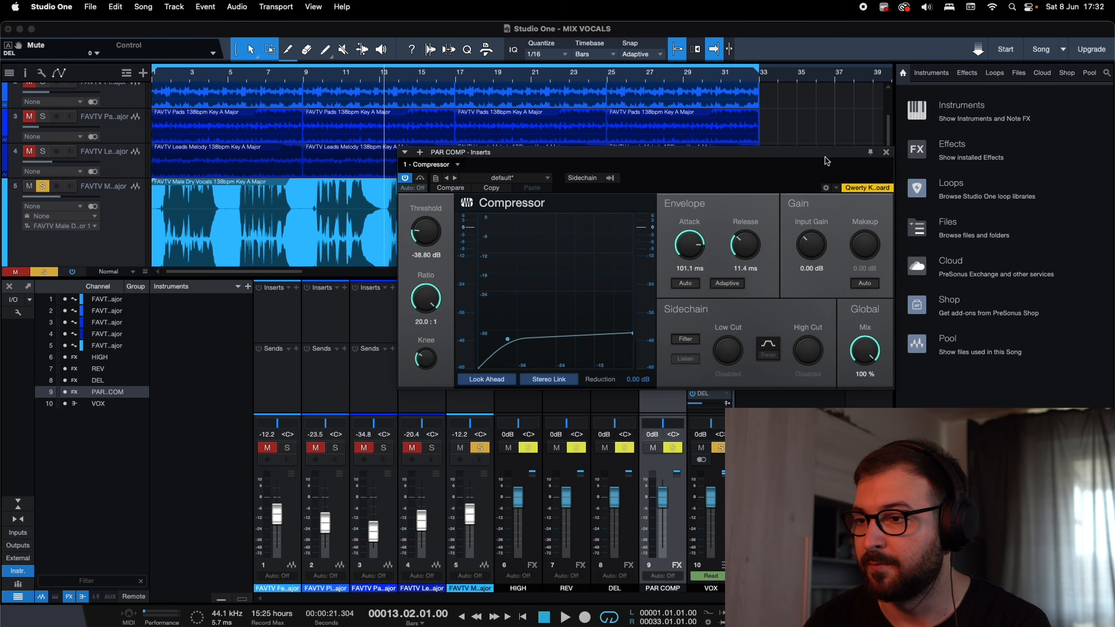
Add a send from the VOX bus to the PAR COMP channel.
drag(827, 158, 481, 135)
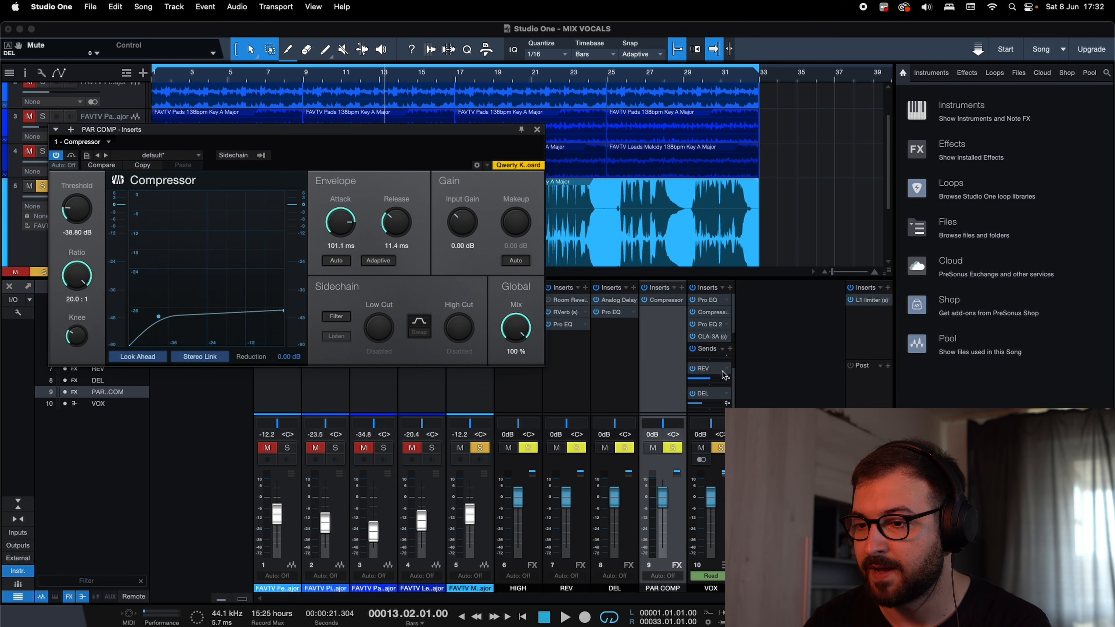
click(730, 348)
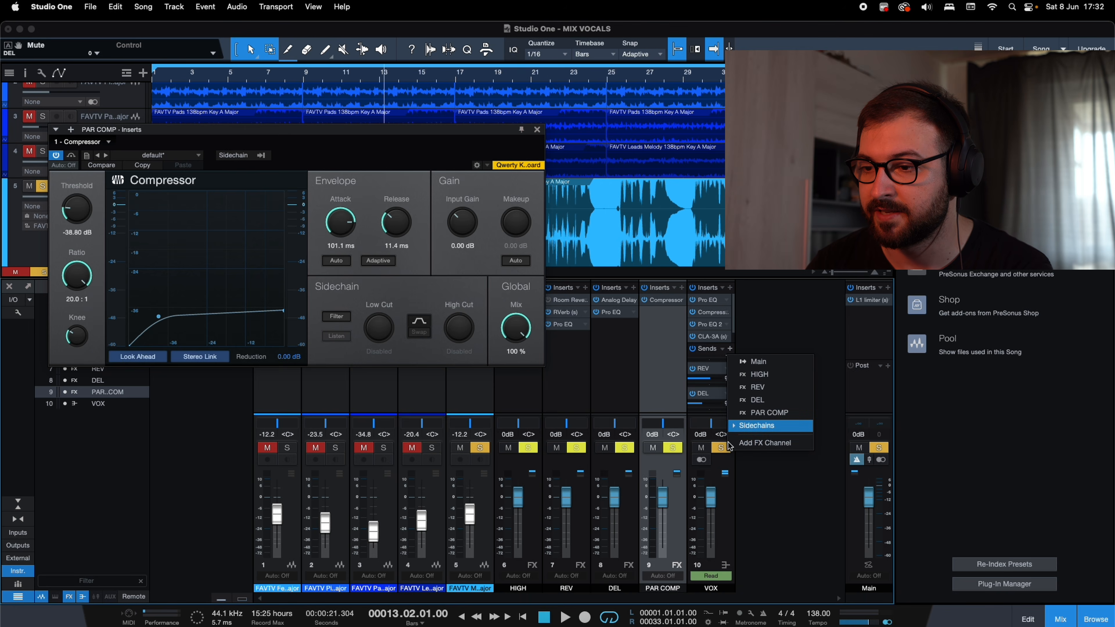
click(768, 424)
click(769, 413)
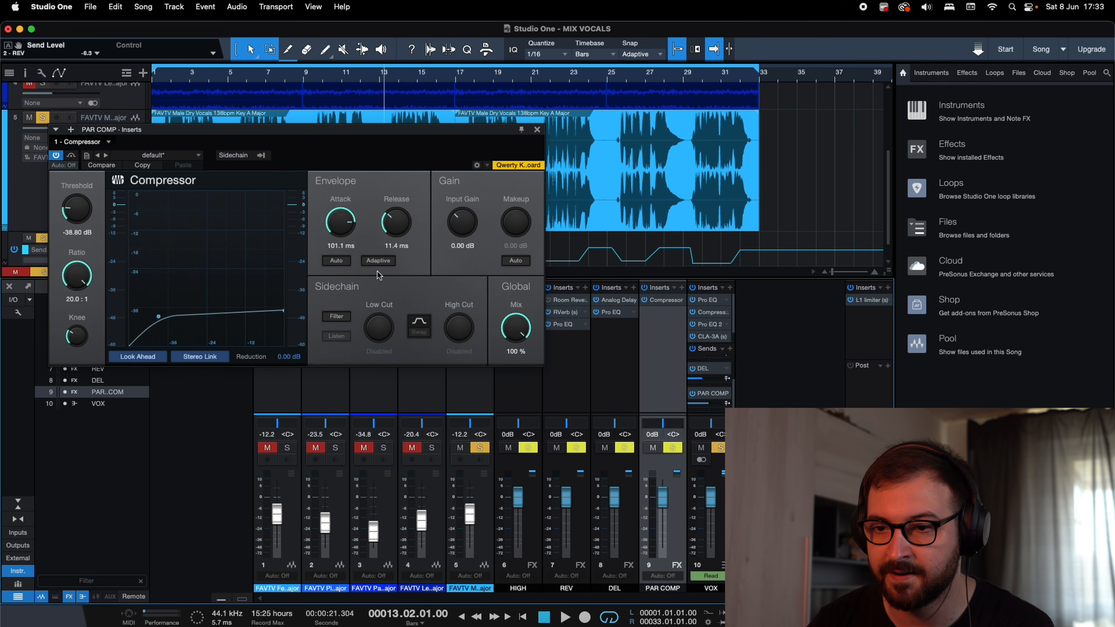
Play the soloed vocal while switching the PAR COMP compressor off and on to compare the sound, finishing with it active and playback stopped.
drag(342, 134, 378, 196)
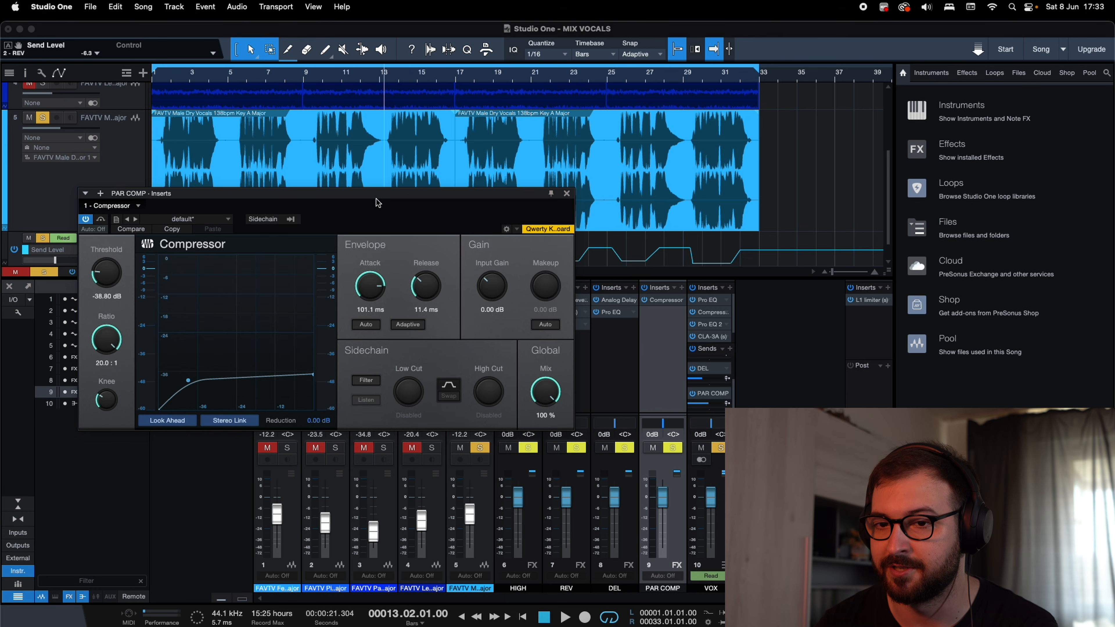
click(86, 219)
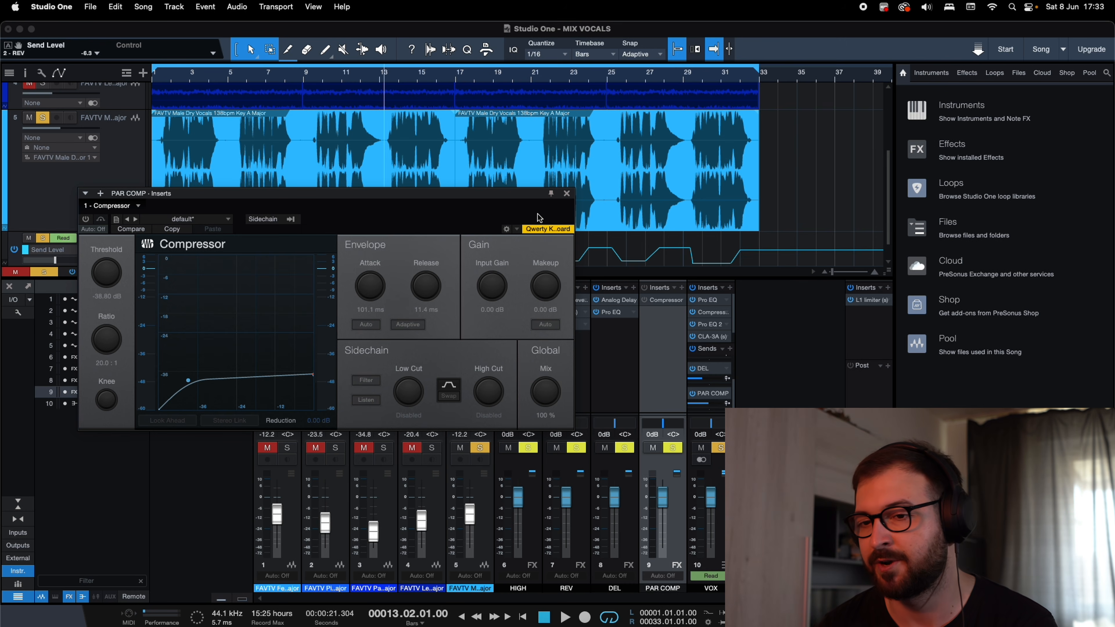
key(space)
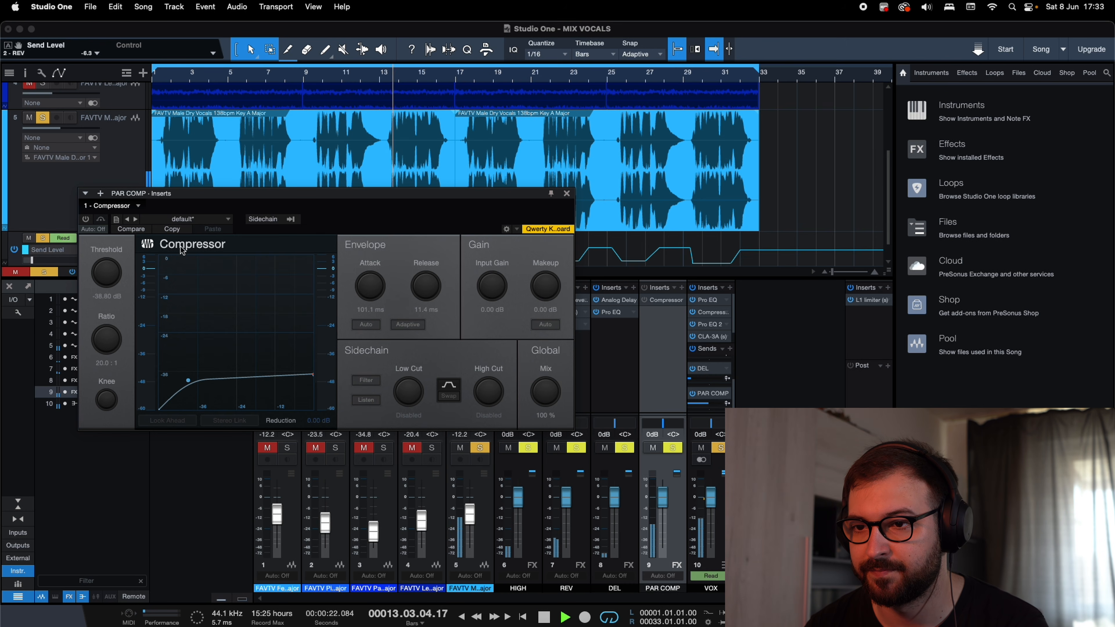
click(86, 221)
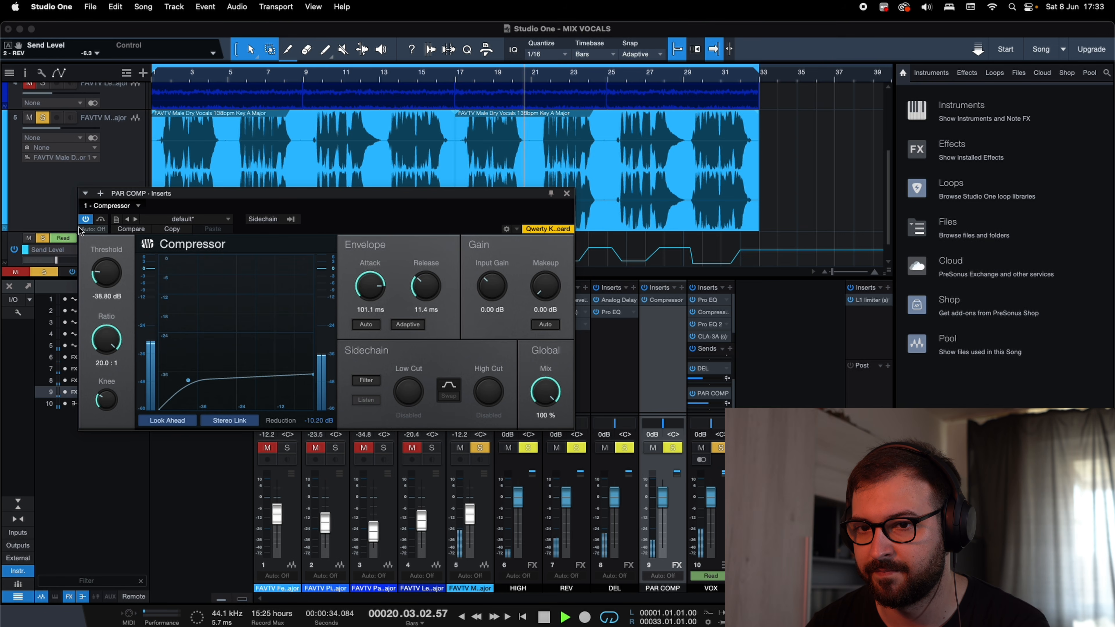
click(85, 219)
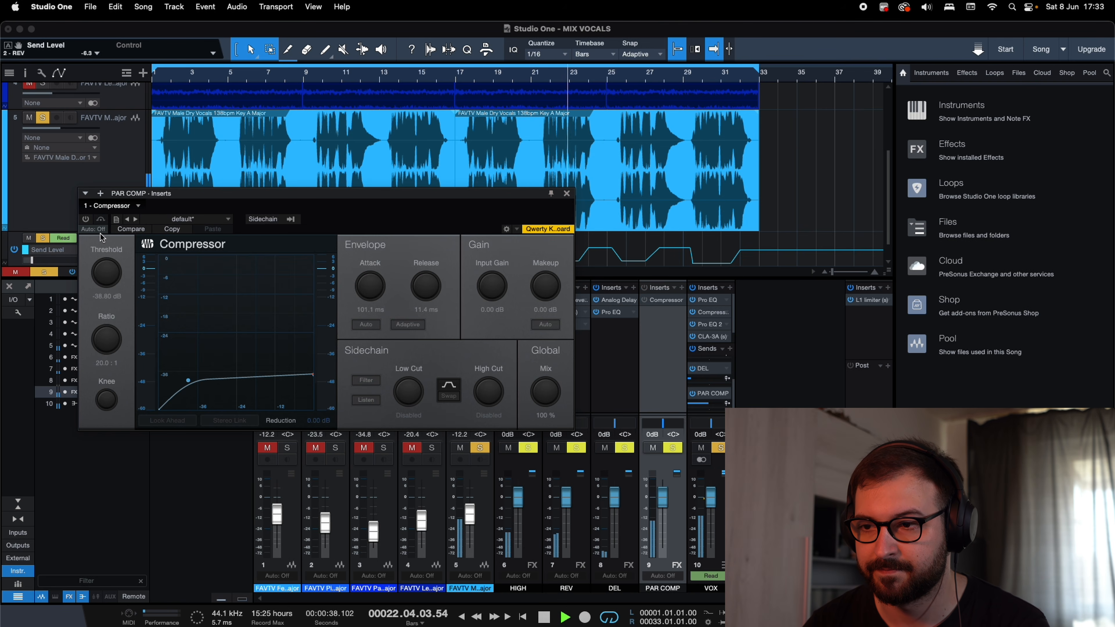
click(86, 219)
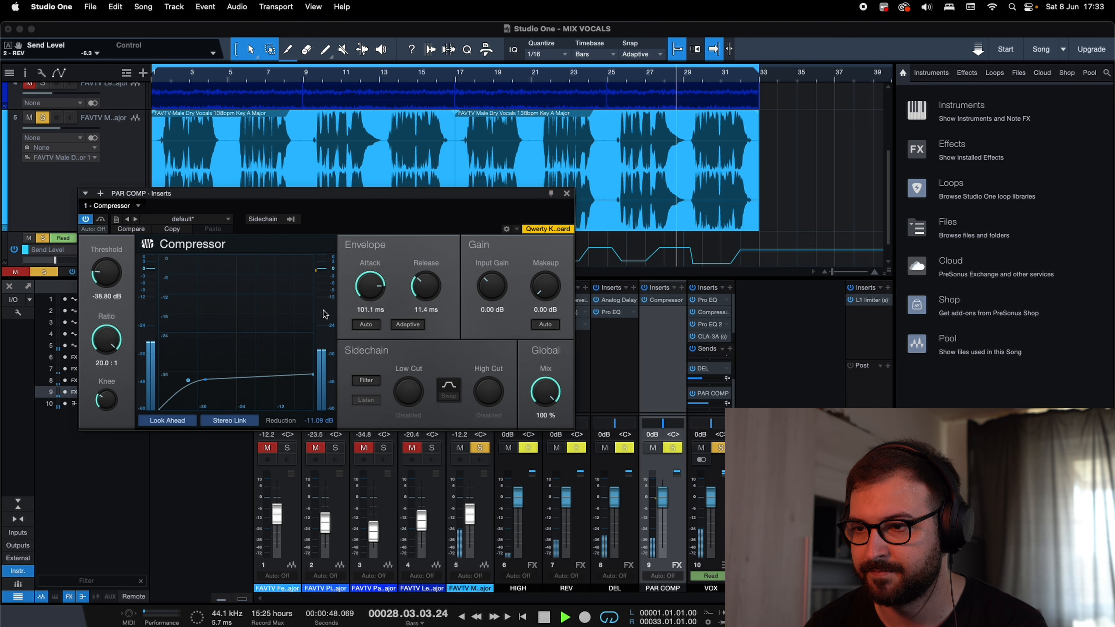
key(space)
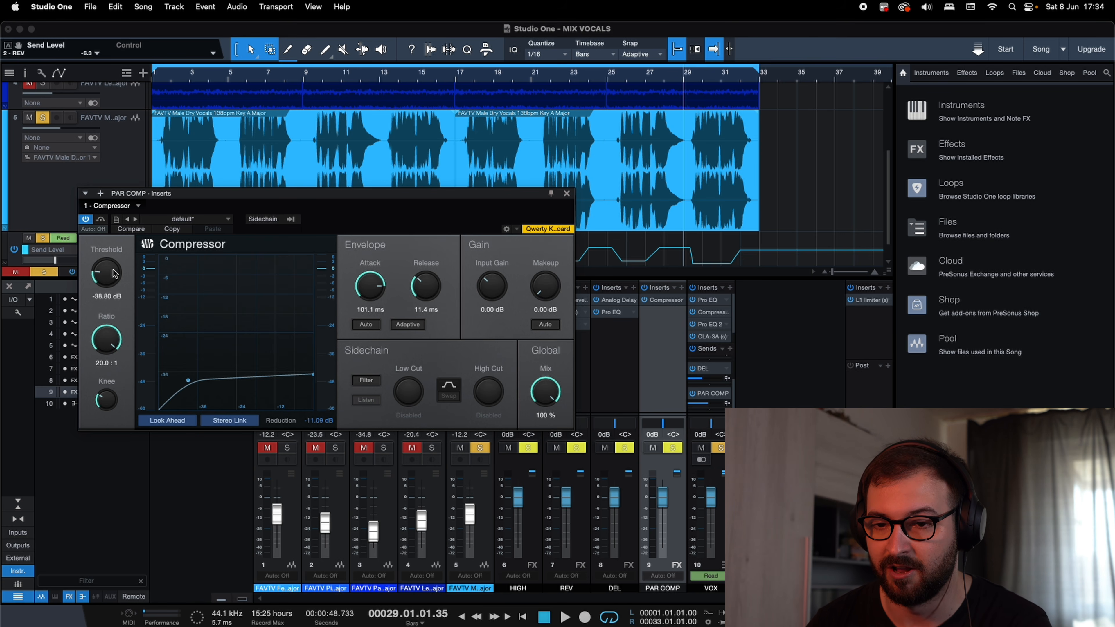
Set the PAR COMP compressor's threshold to -46.96 dB, attack to 61.4 ms and release to 19.4 ms.
drag(114, 273, 118, 294)
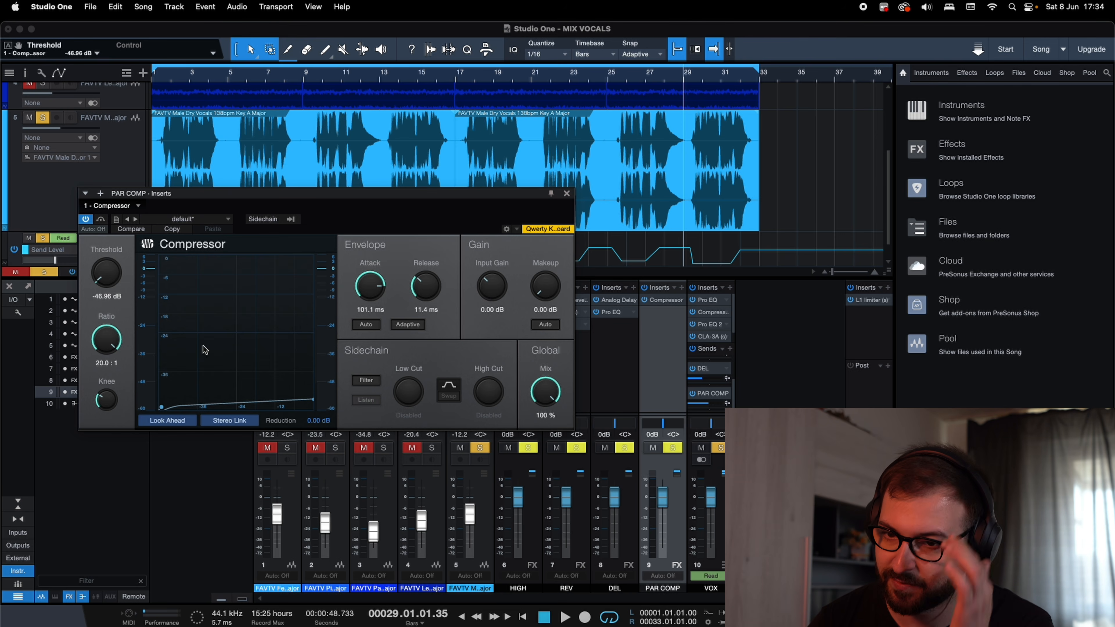
drag(370, 288, 372, 299)
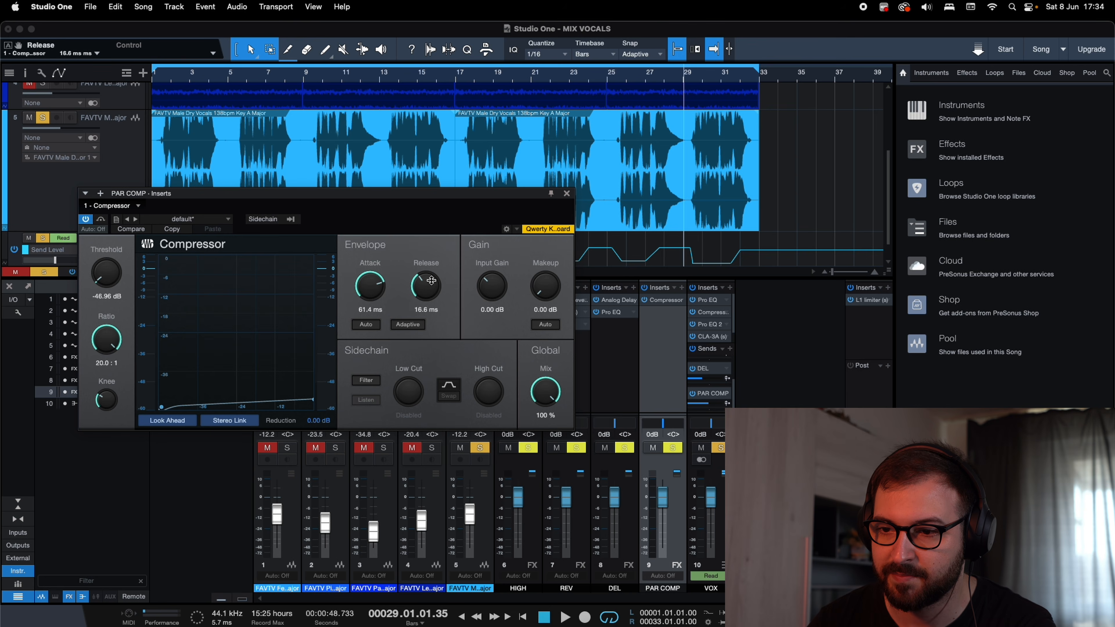
Play the soloed vocal from around bar 17 while switching the PAR COMP compressor off and on, finishing with it active and playback stopped.
click(460, 75)
key(space)
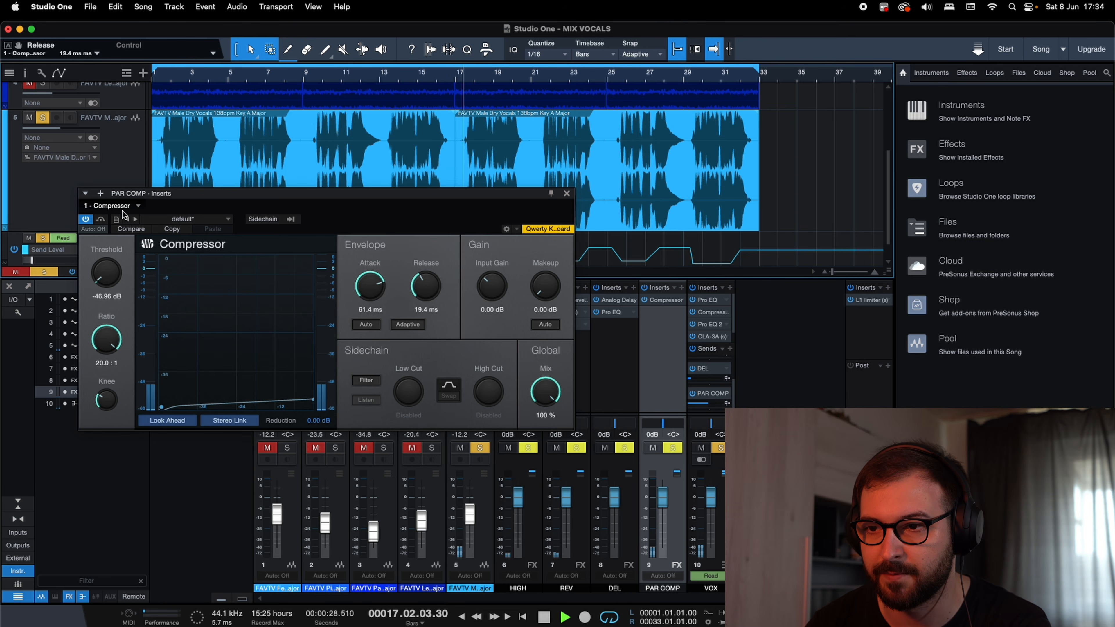
click(87, 220)
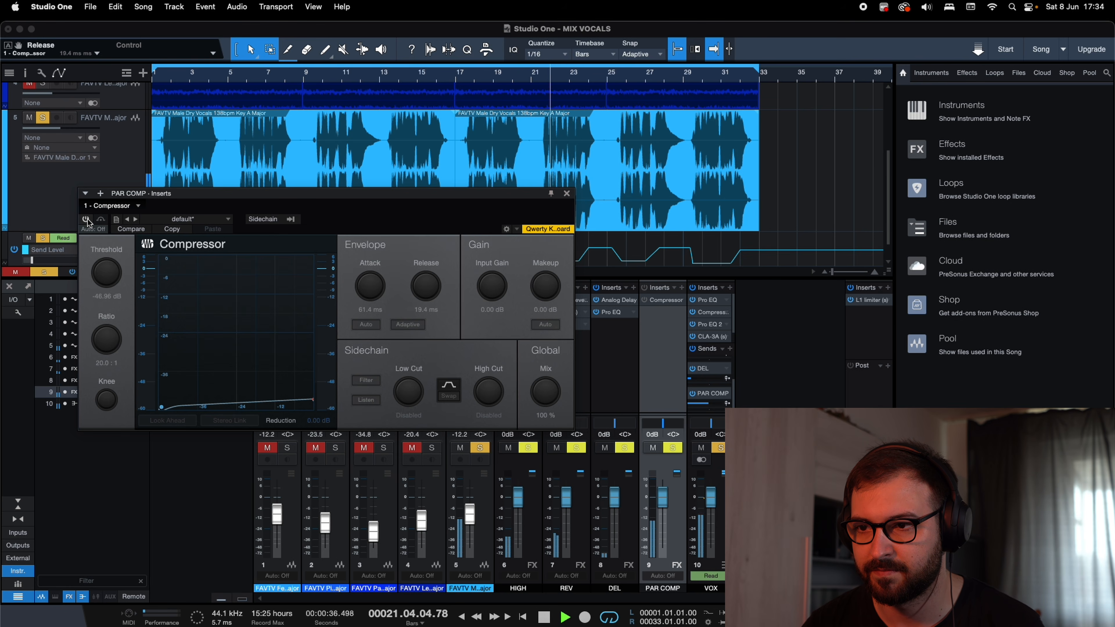
click(86, 219)
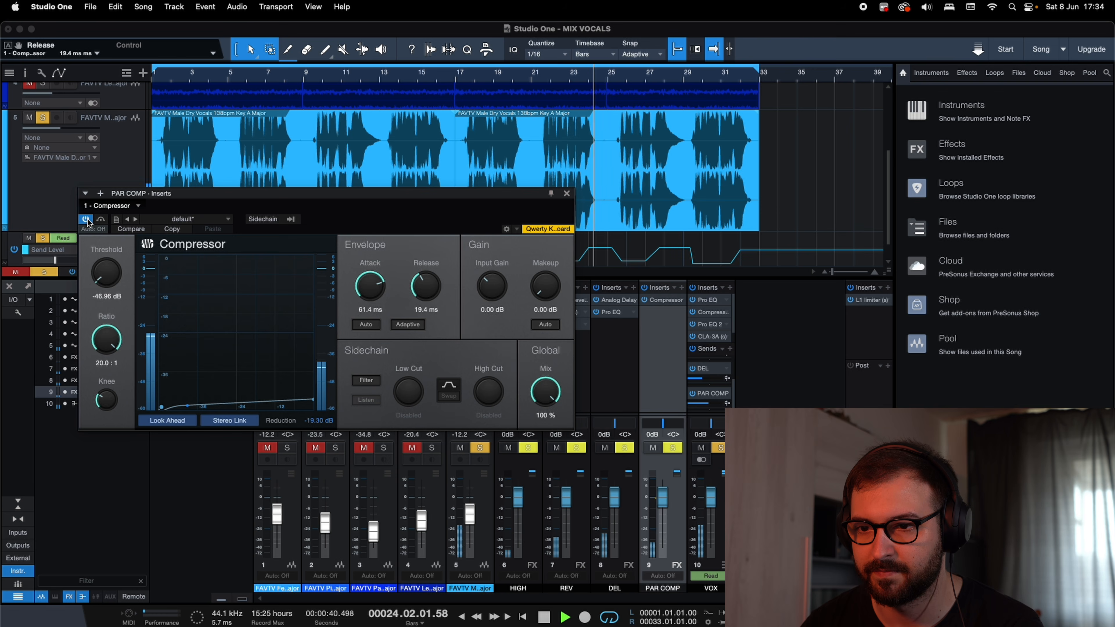
click(86, 220)
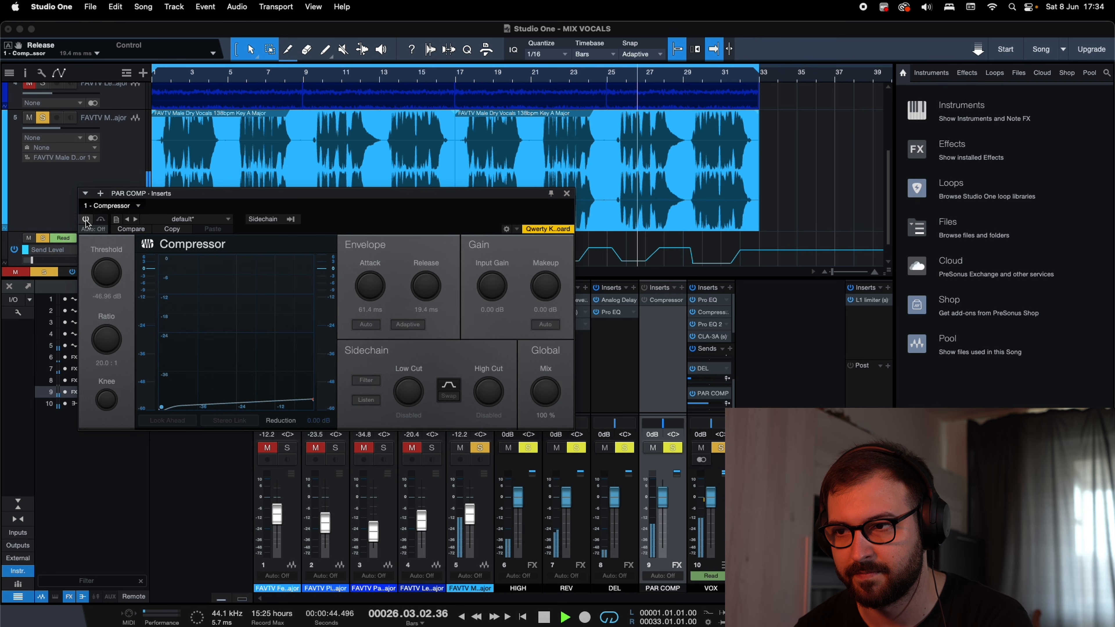
click(86, 220)
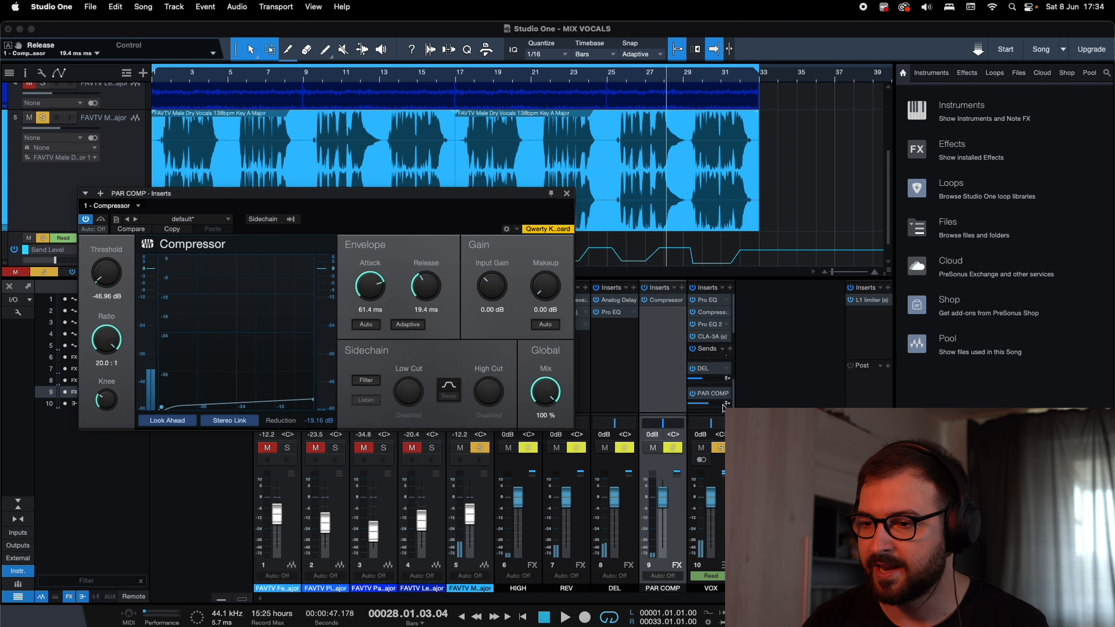
Set the VOX bus's PAR COMP send level to -10.7 and replay the soloed vocal with the compressor on, off and on again.
click(704, 407)
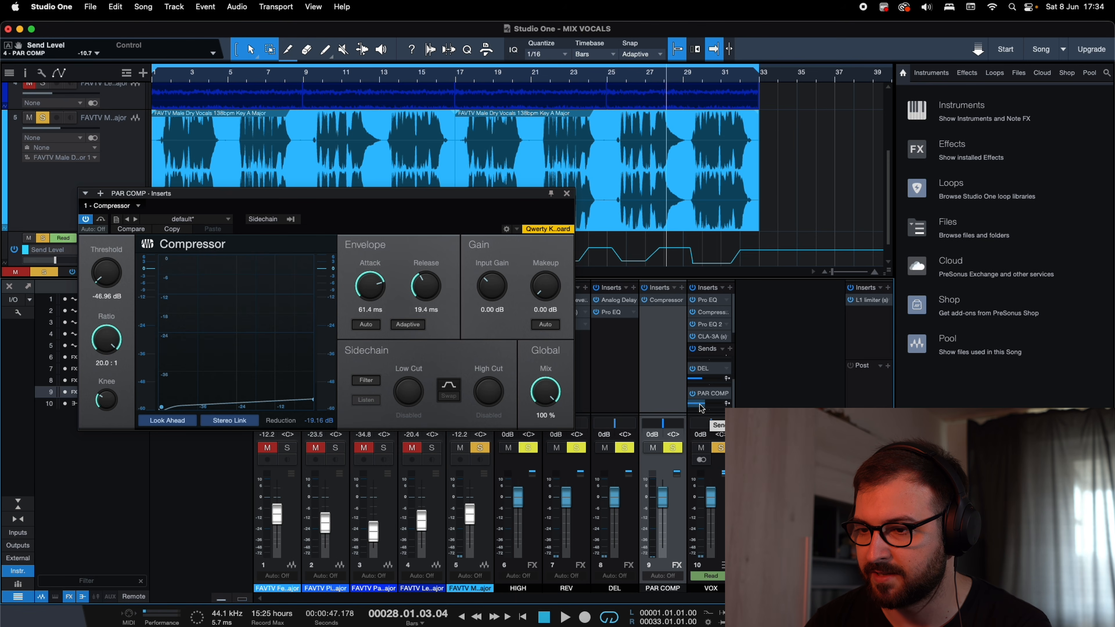
click(623, 77)
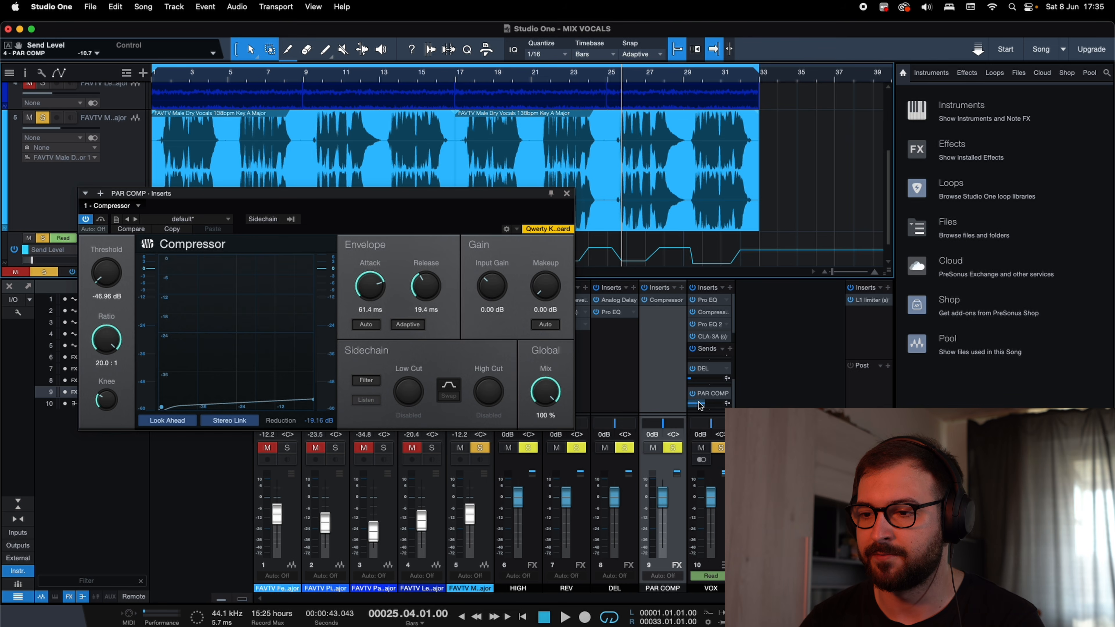
click(478, 105)
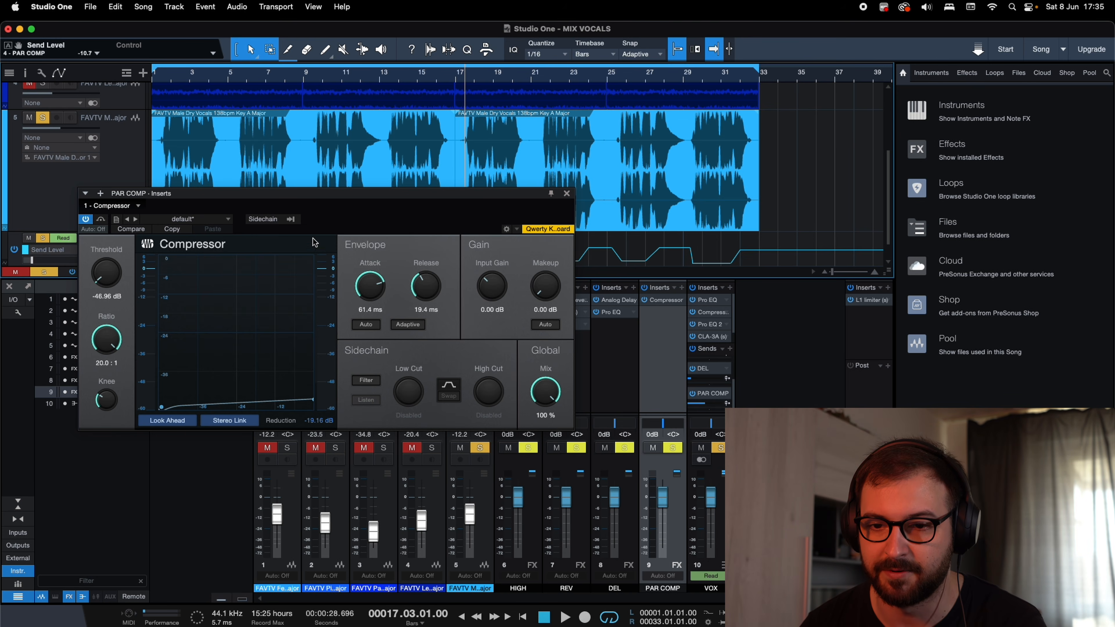
key(space)
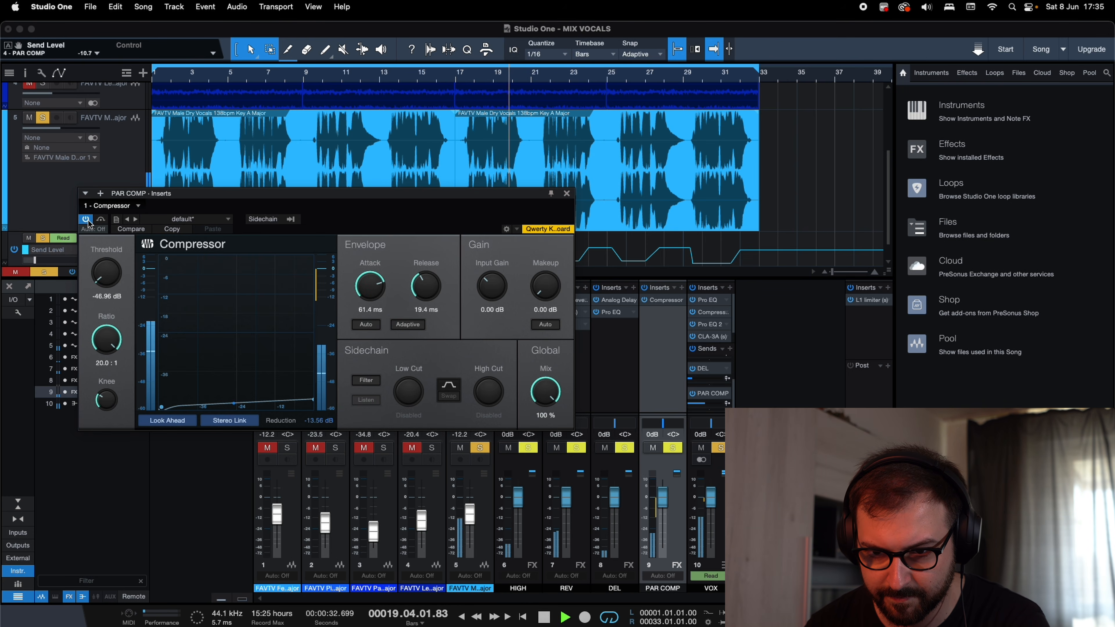
click(86, 220)
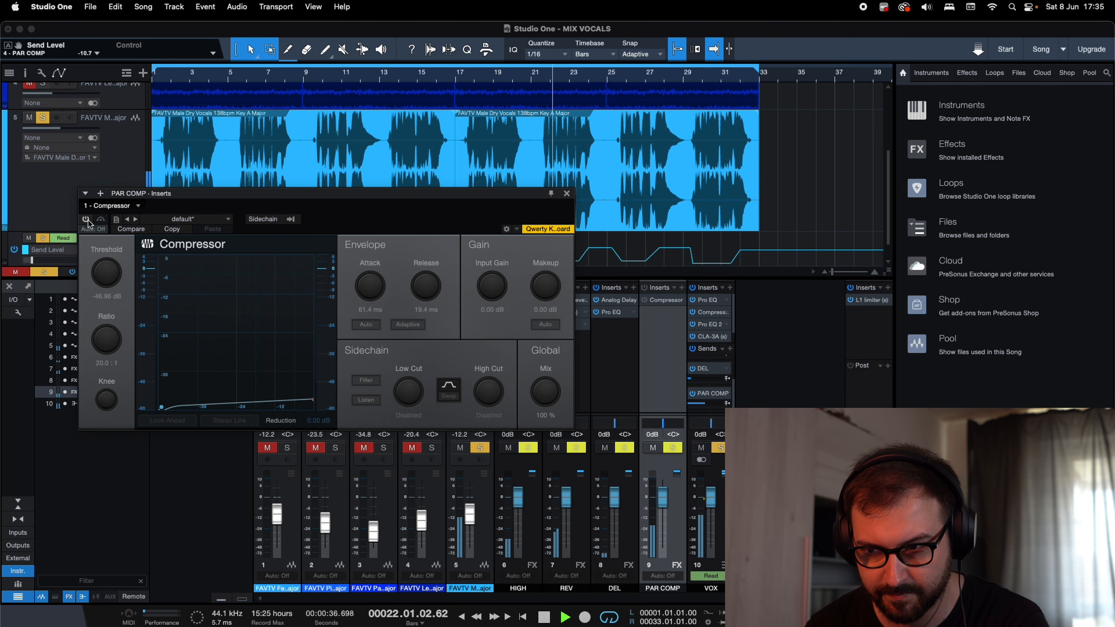
click(86, 220)
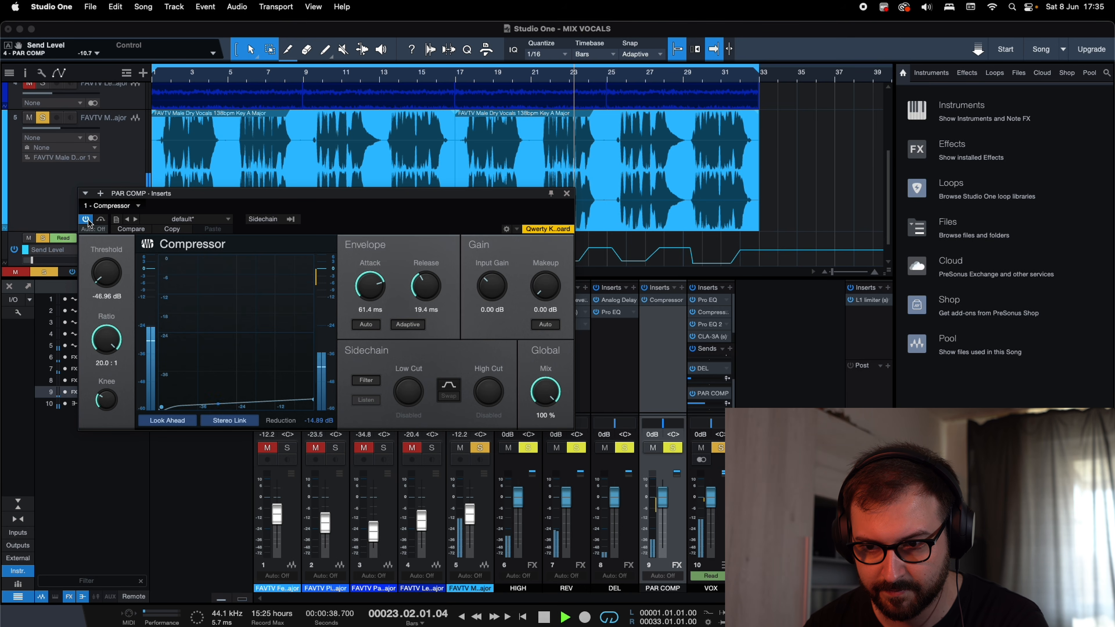
key(space)
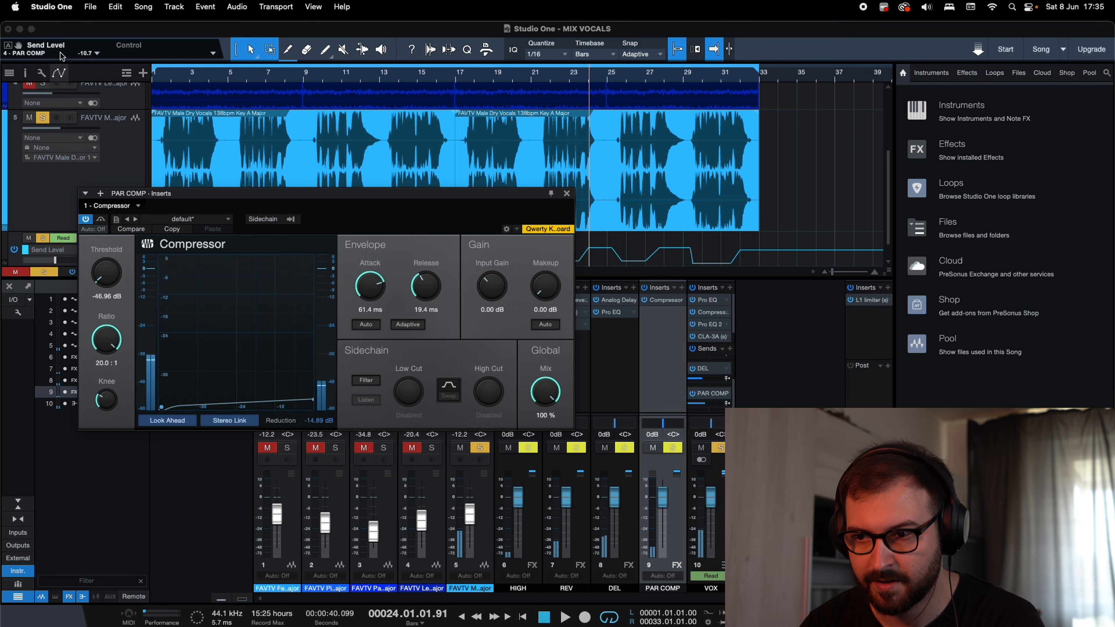
Unsolo the male vocal track and play the mix from bar 9 with the PAR COMP compressor off, then on, before stopping playback.
click(43, 121)
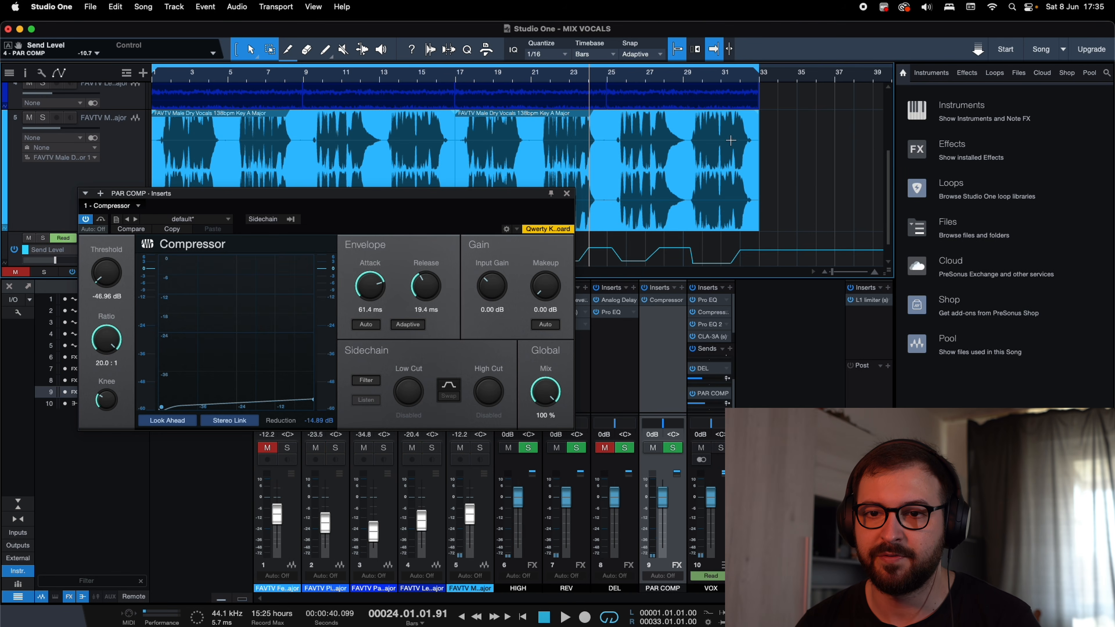
click(309, 77)
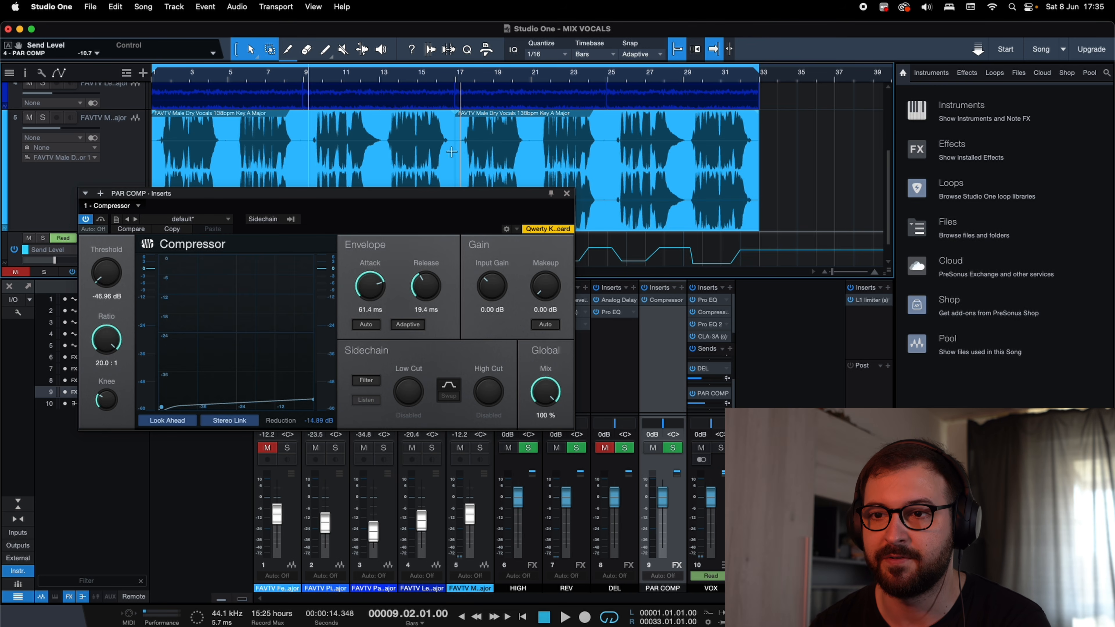
click(86, 220)
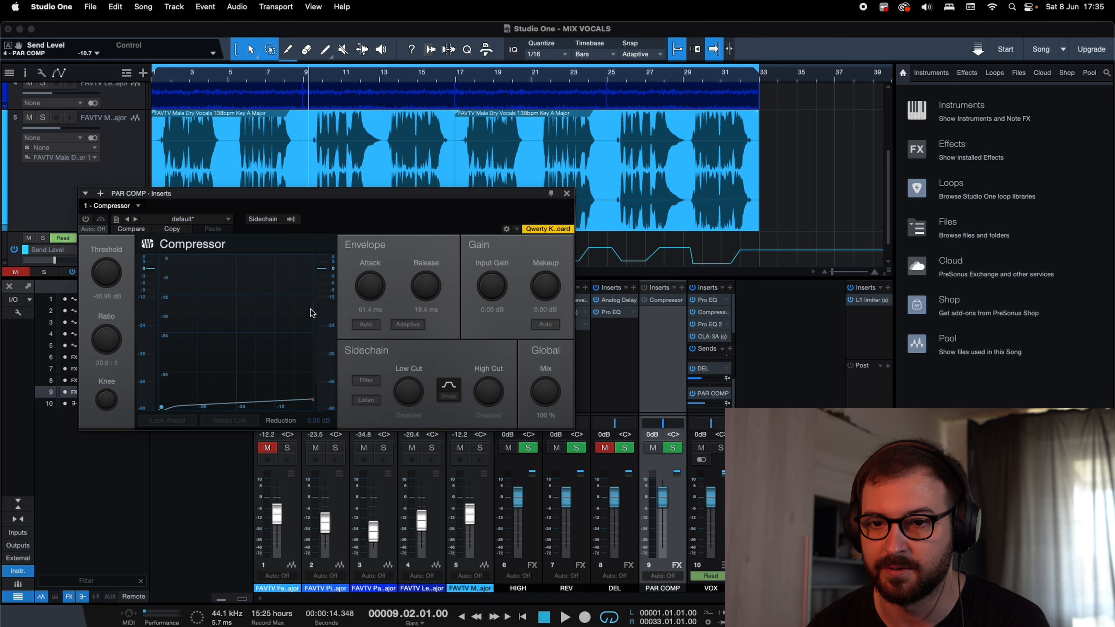
key(space)
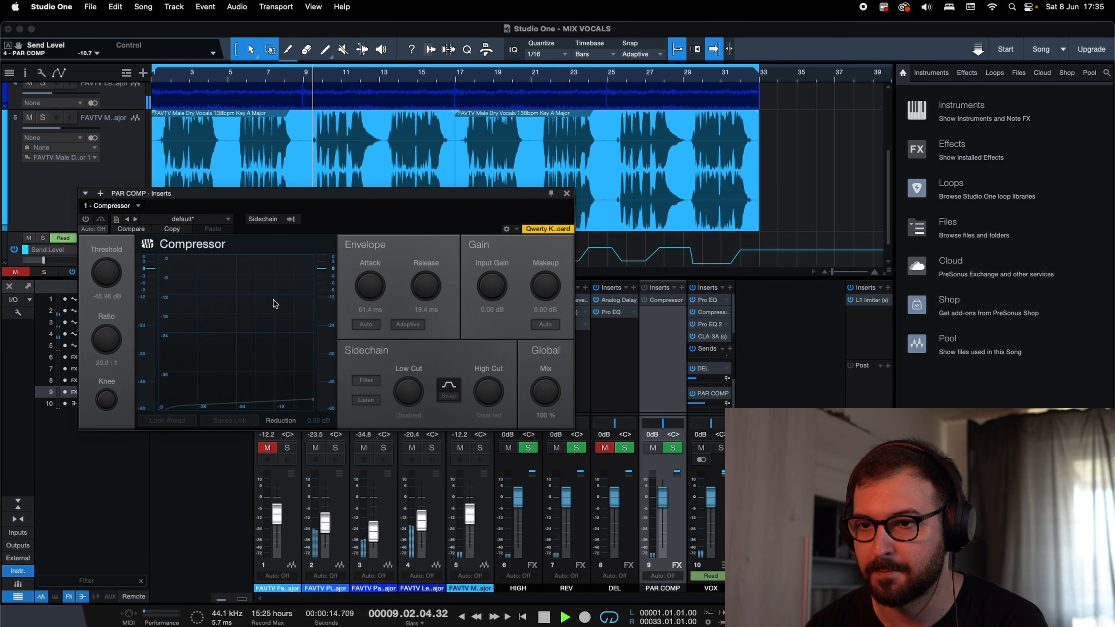
click(86, 219)
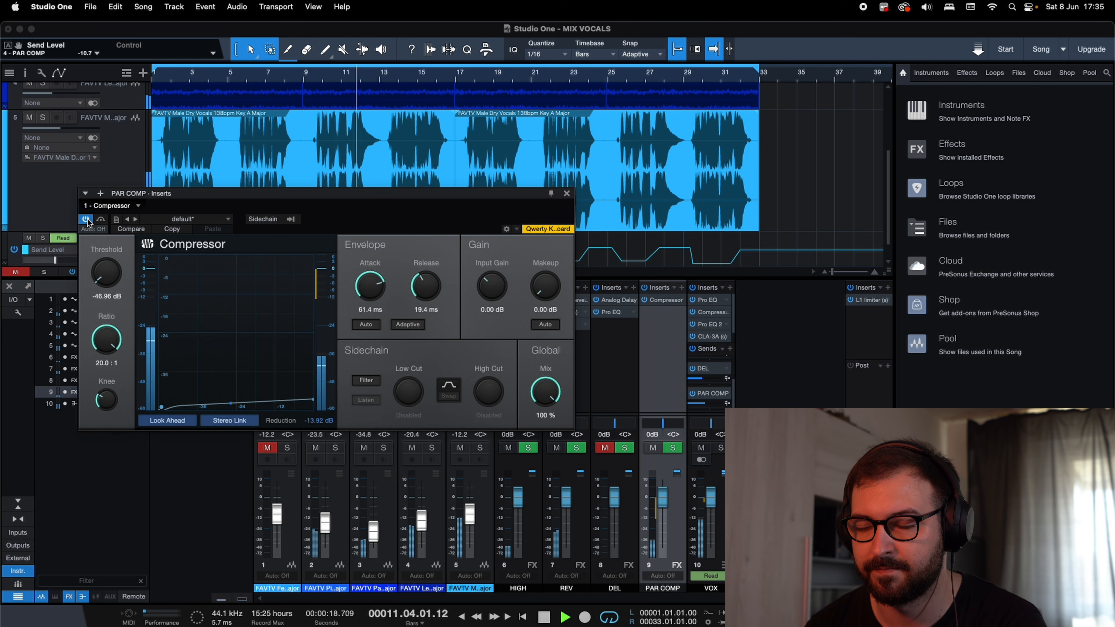
key(space)
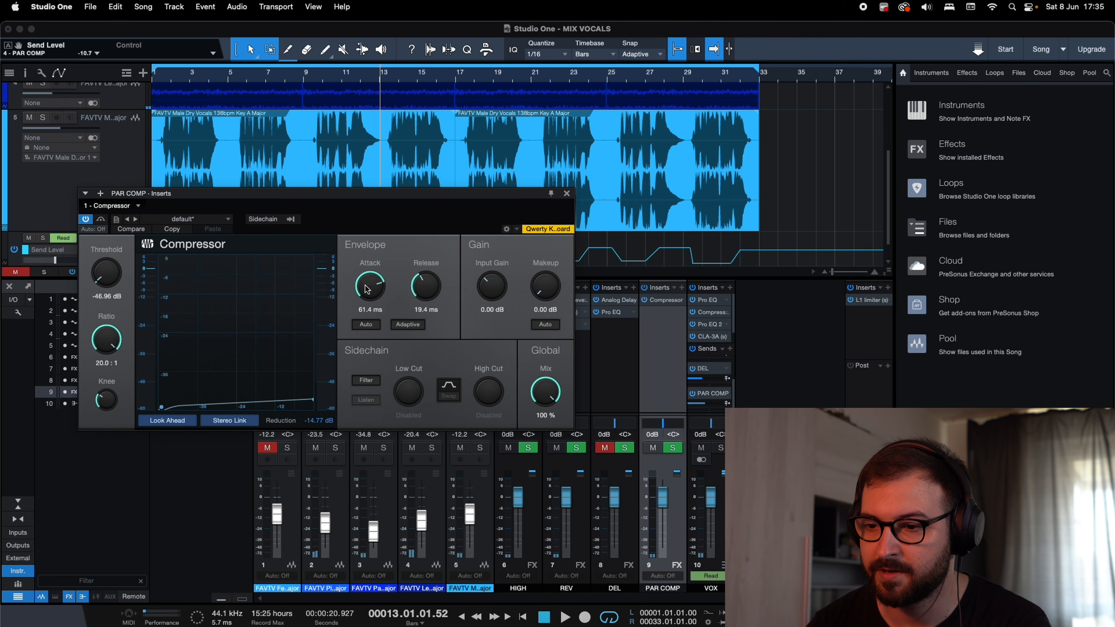
Set the PAR COMP compressor's threshold to -44.80 dB, compare the mix from bar 9 with it bypassed and active, and close its window.
drag(102, 294, 103, 290)
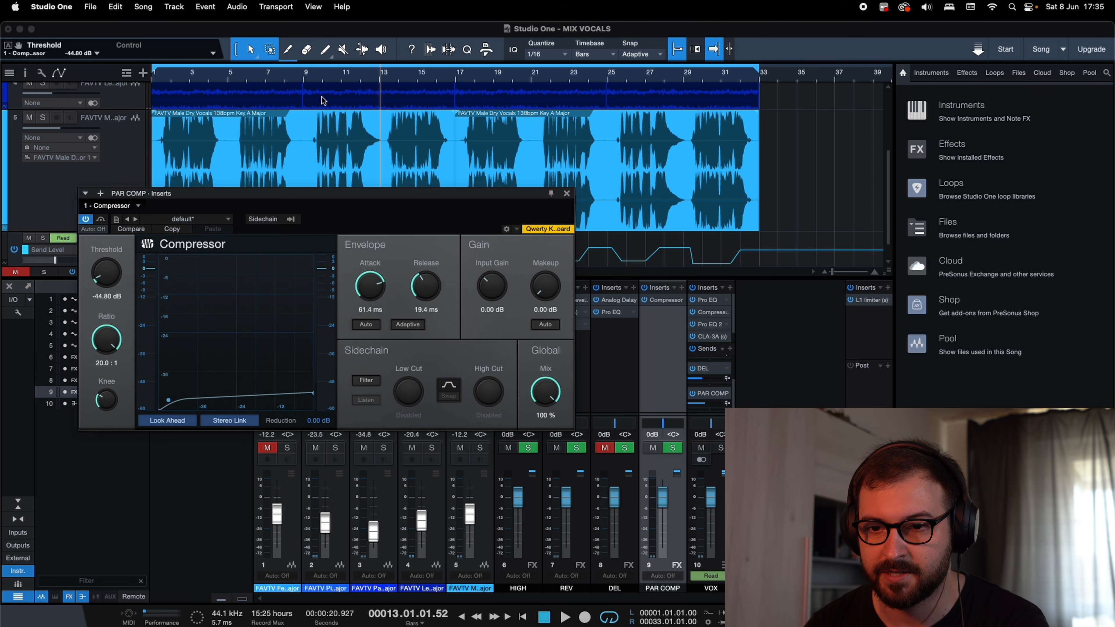
drag(311, 76, 308, 84)
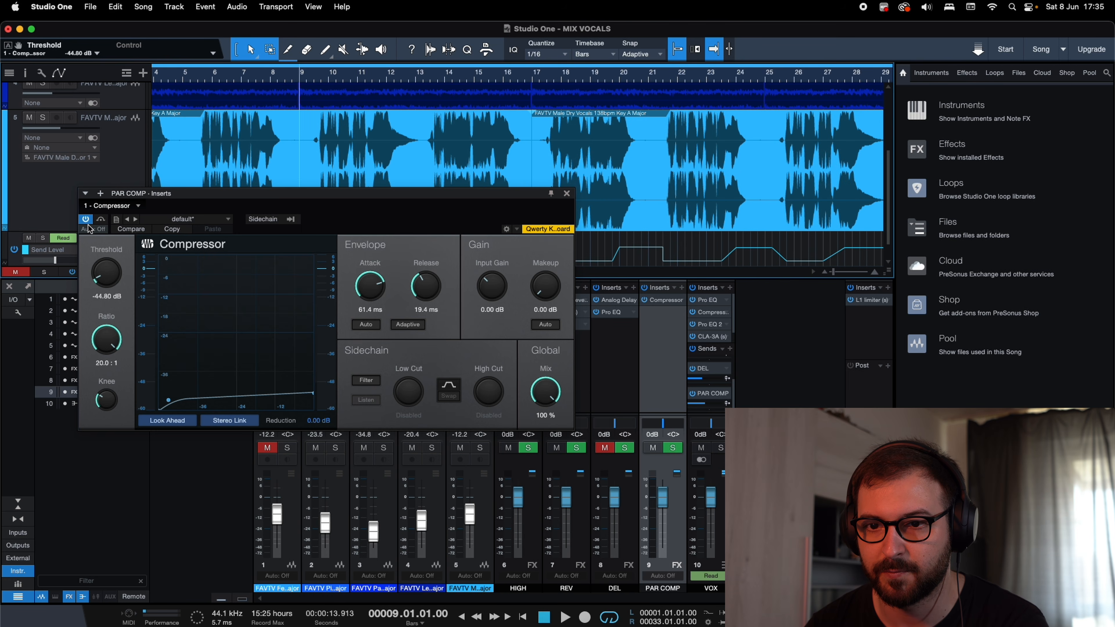
key(space)
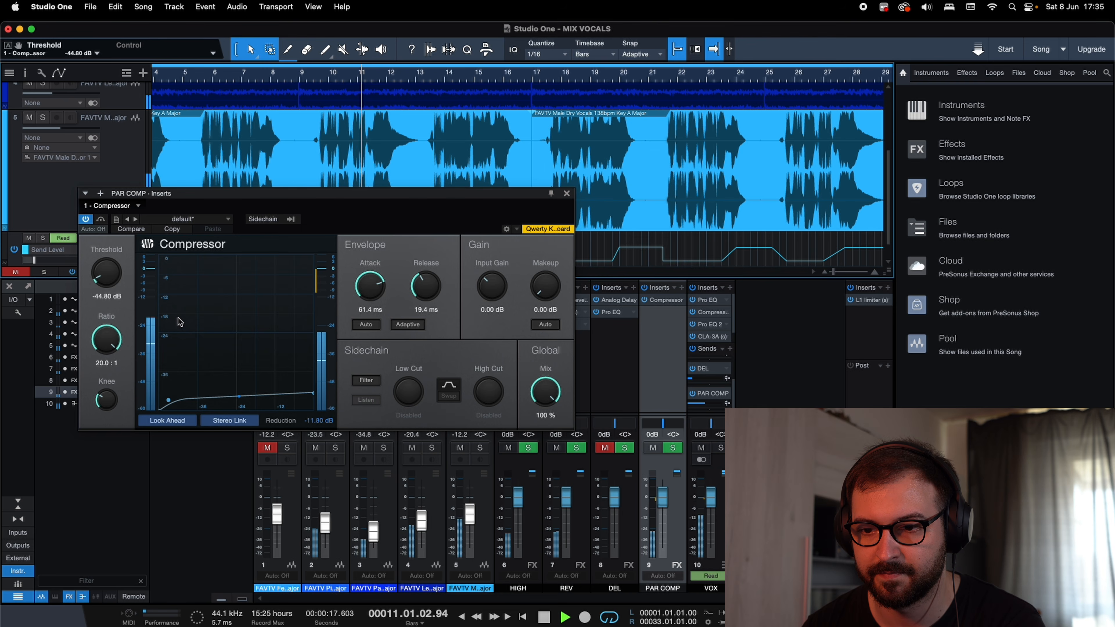
click(86, 219)
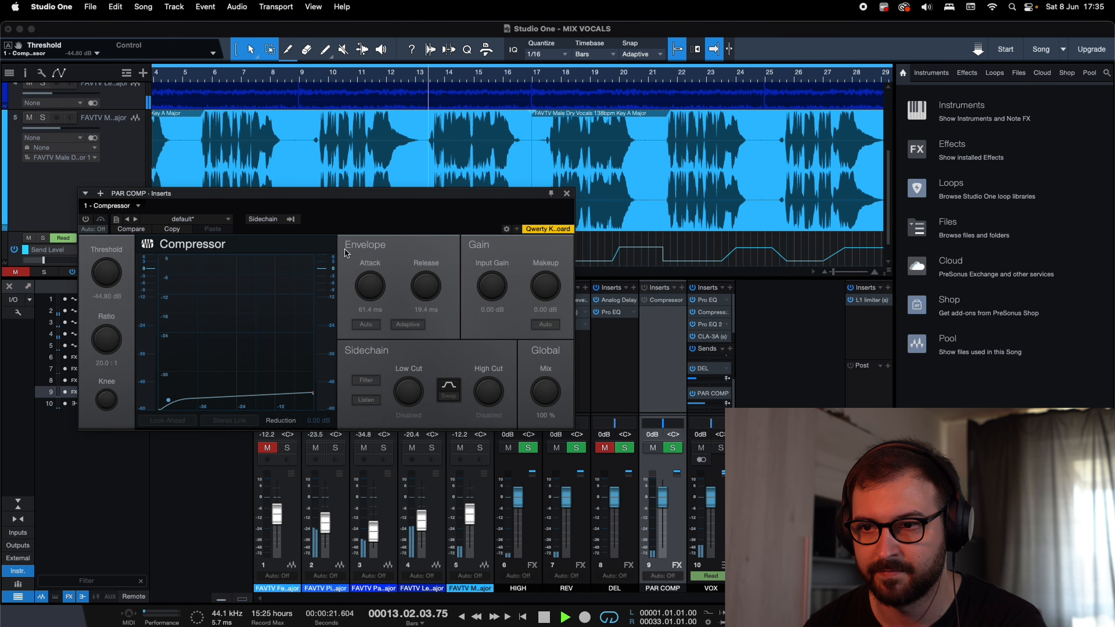
click(86, 219)
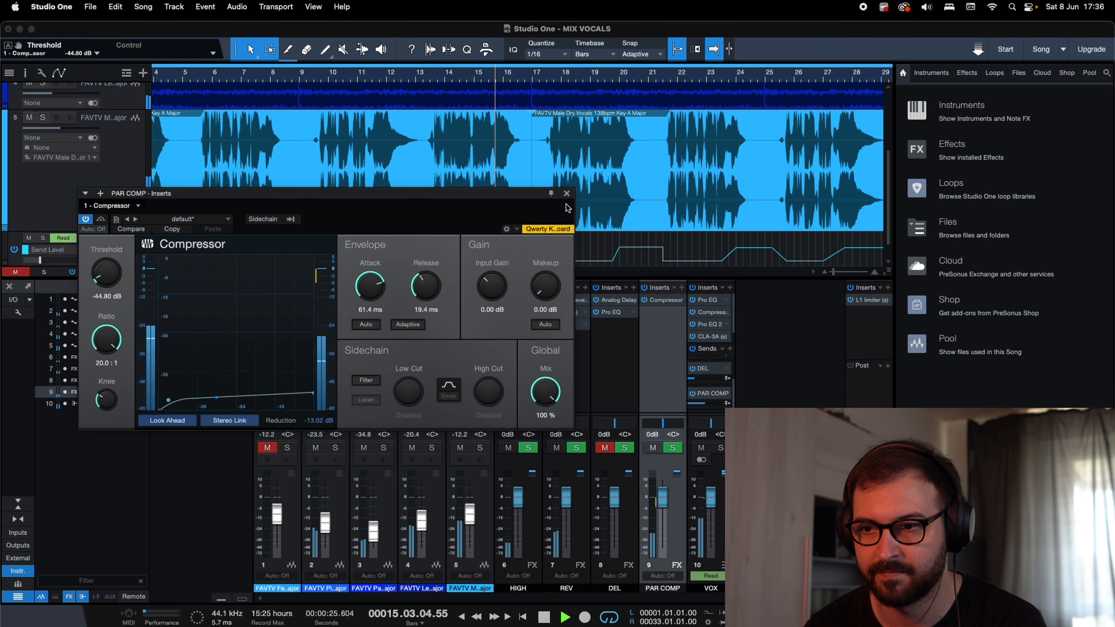
key(space)
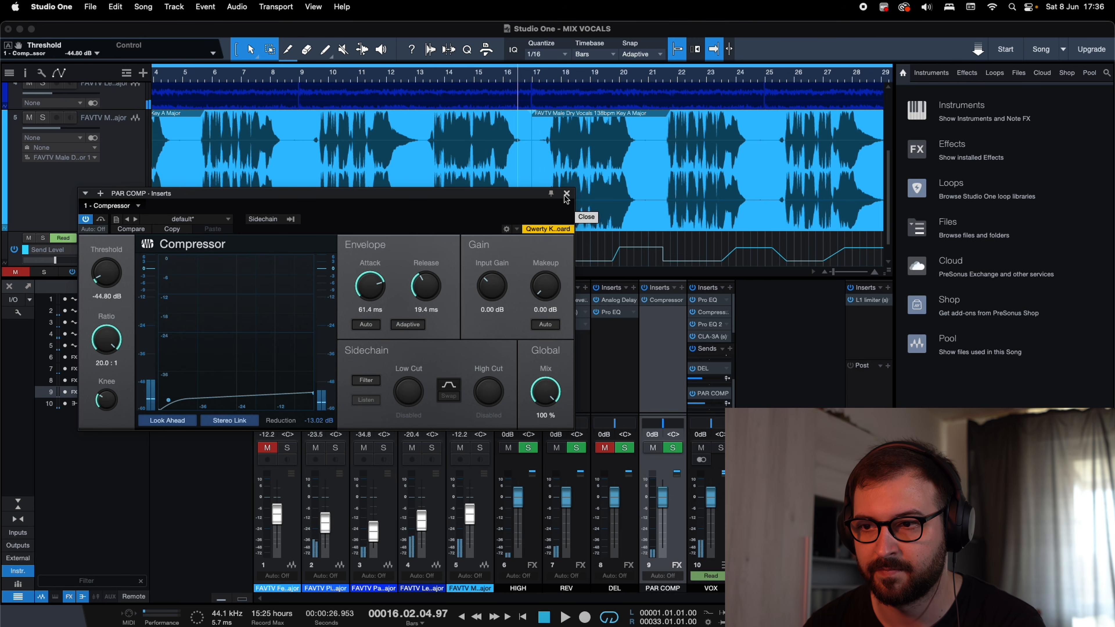
click(566, 194)
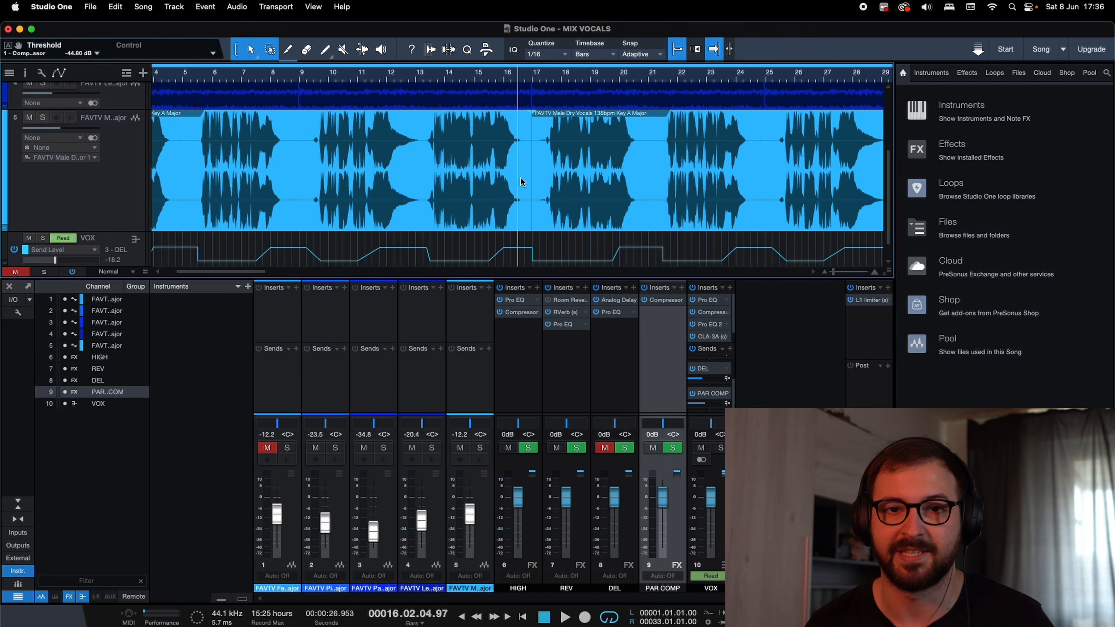
Find the H-Comp plug-in and add it as a second insert on the PAR COMP channel.
click(681, 289)
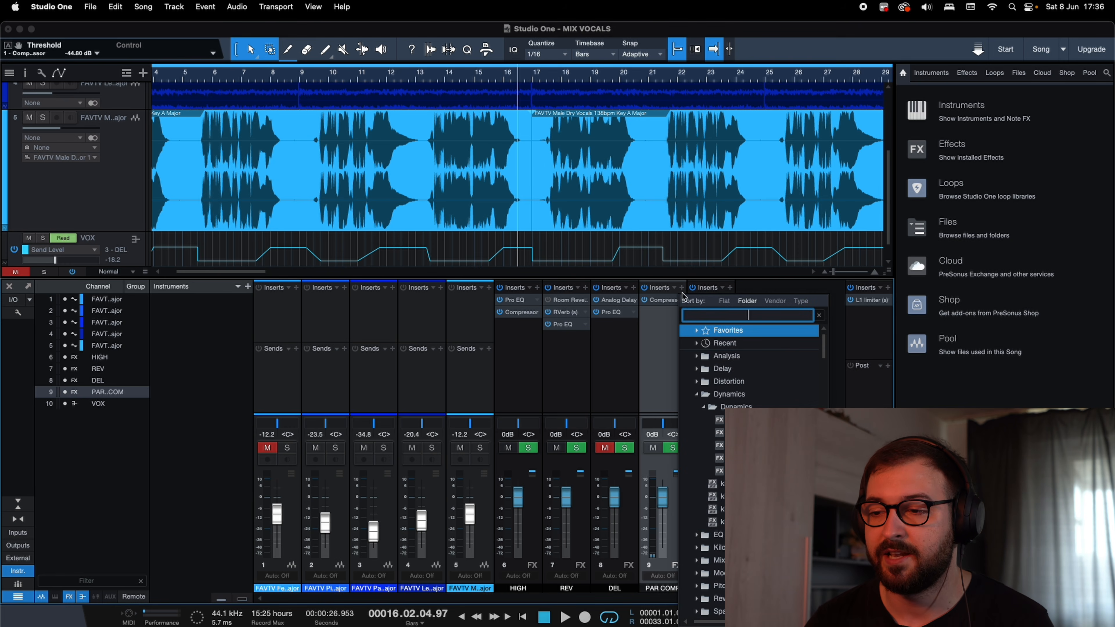
text(h-com)
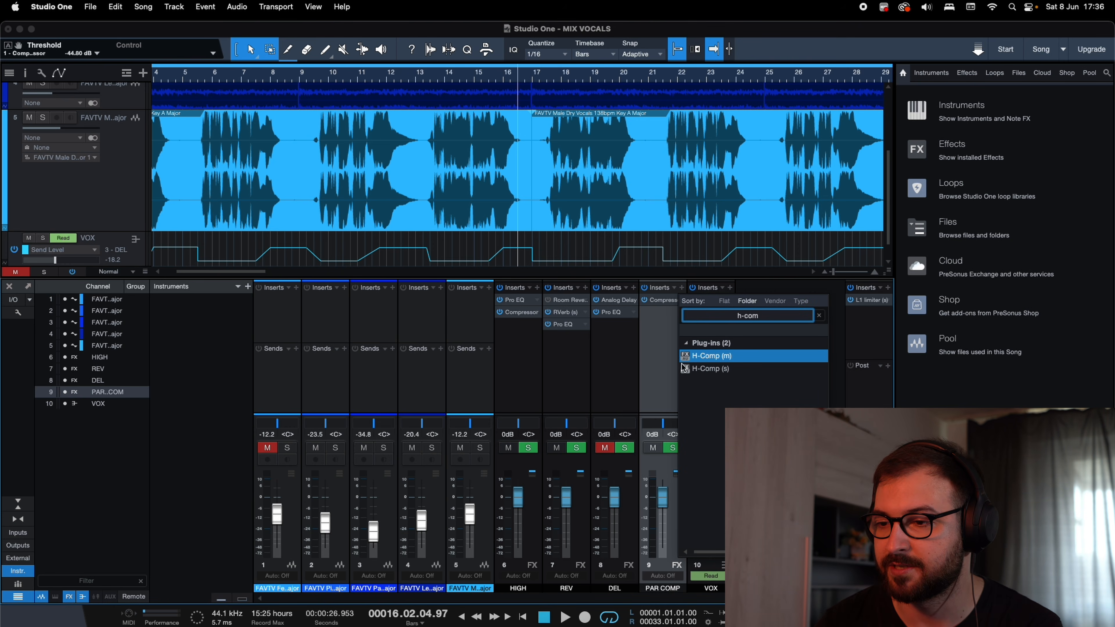
double_click(685, 369)
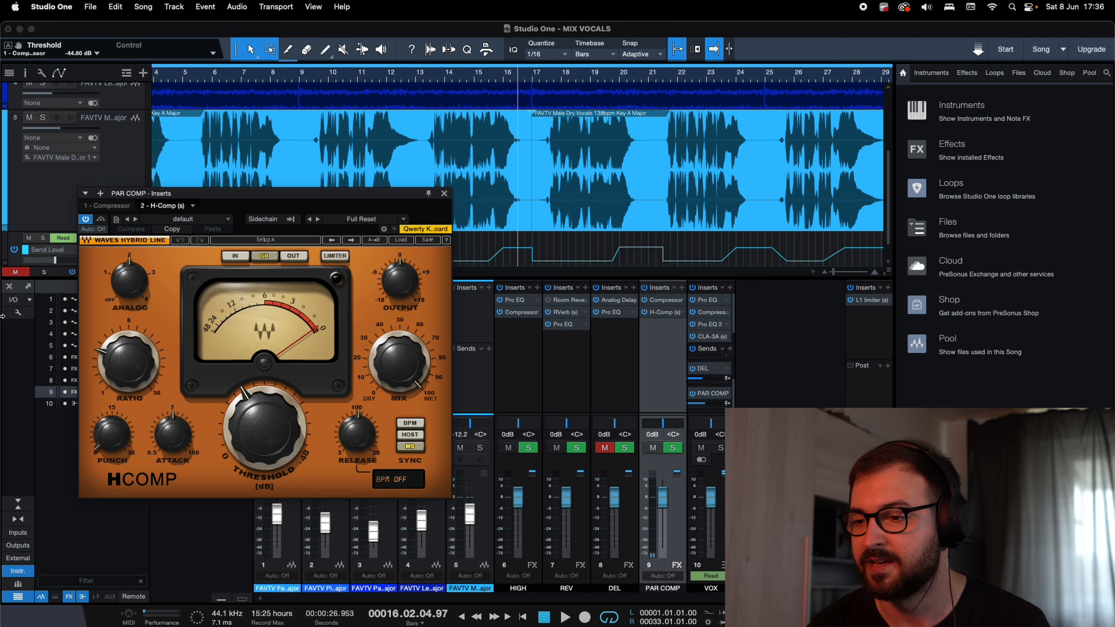
Set H-Comp's ratio to 50, lower its threshold far down and switch its analog setting off.
drag(104, 244, 91, 79)
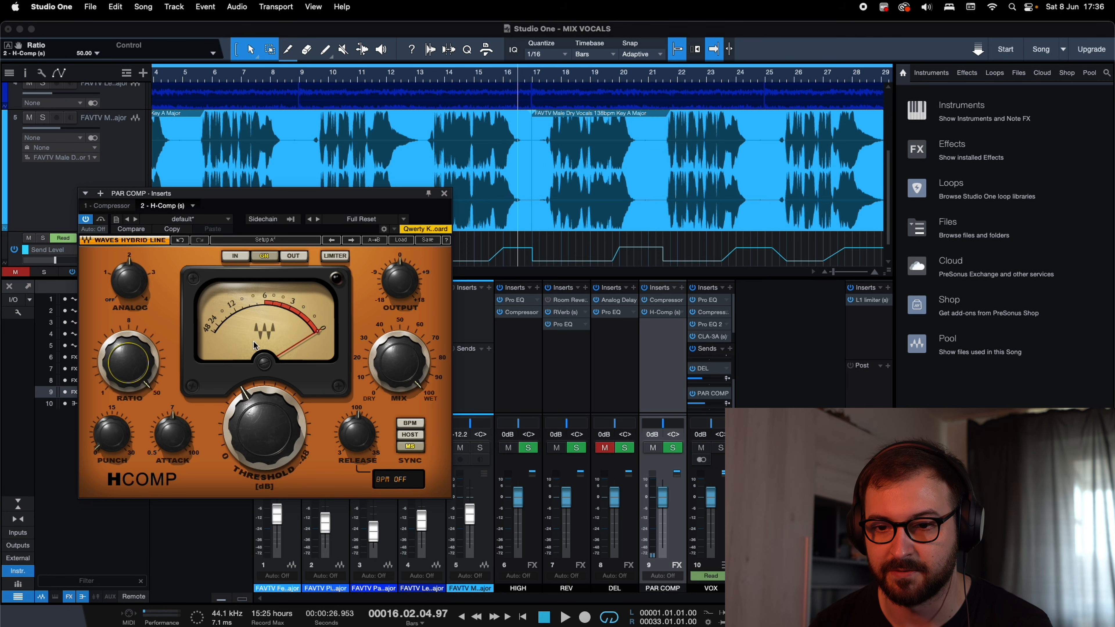
drag(313, 193, 464, 96)
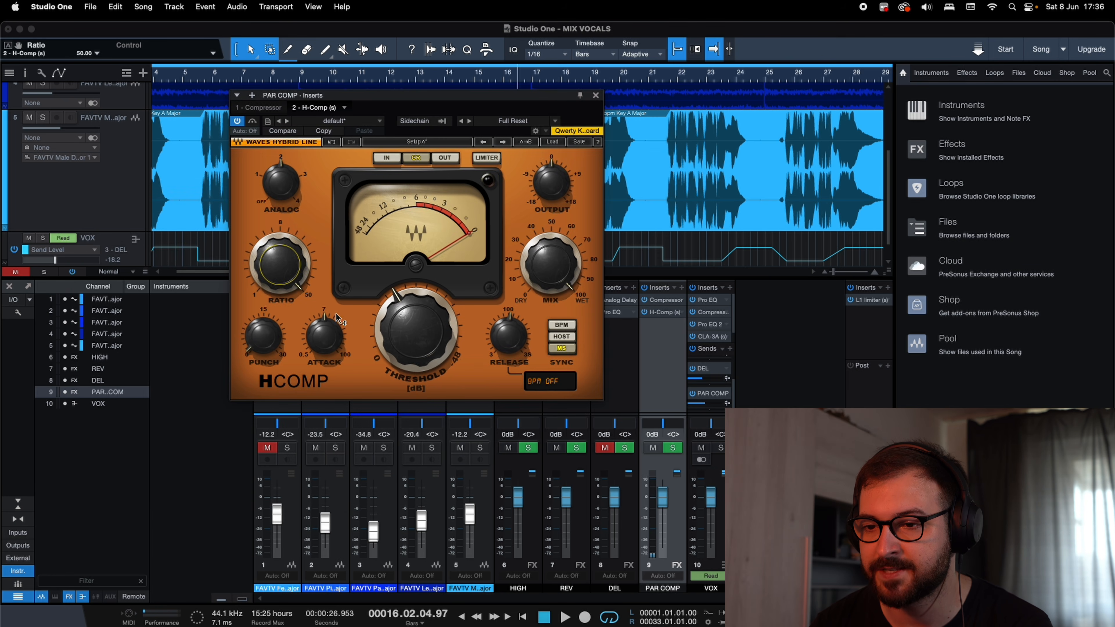
drag(385, 339, 421, 169)
drag(281, 175, 270, 294)
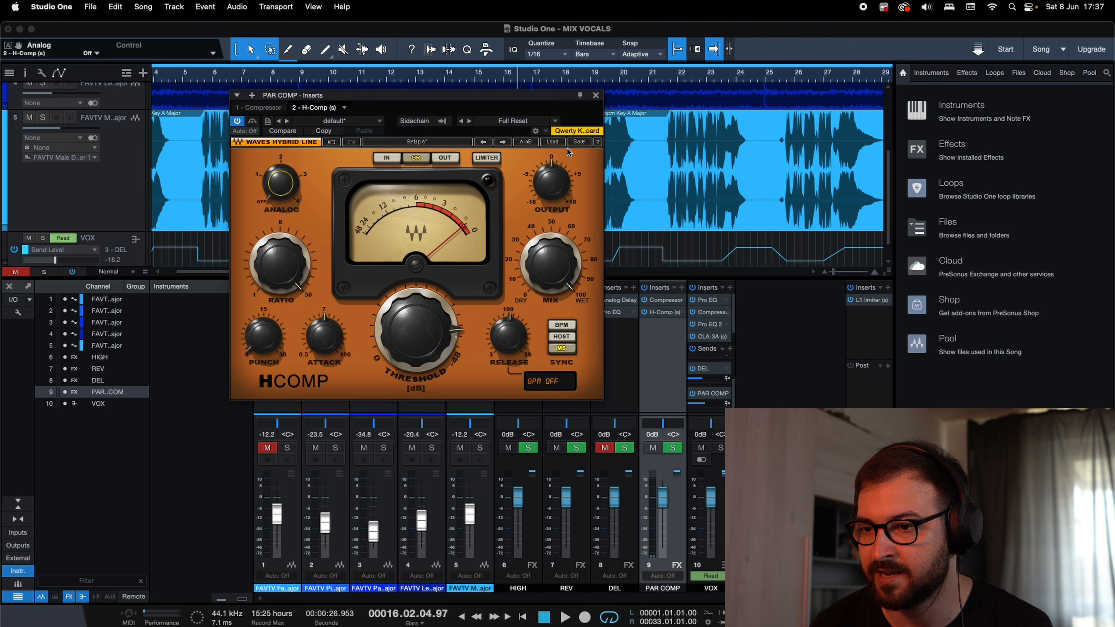
Set H-Comp's release to 25.2 ms and its attack to 56.1 ms.
click(551, 264)
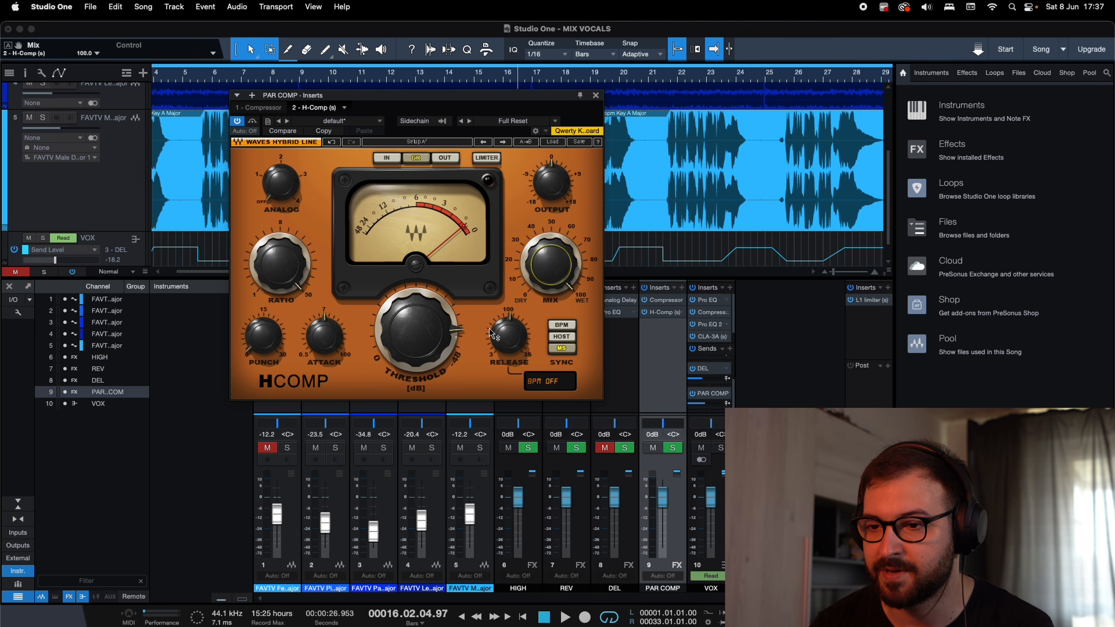
click(505, 333)
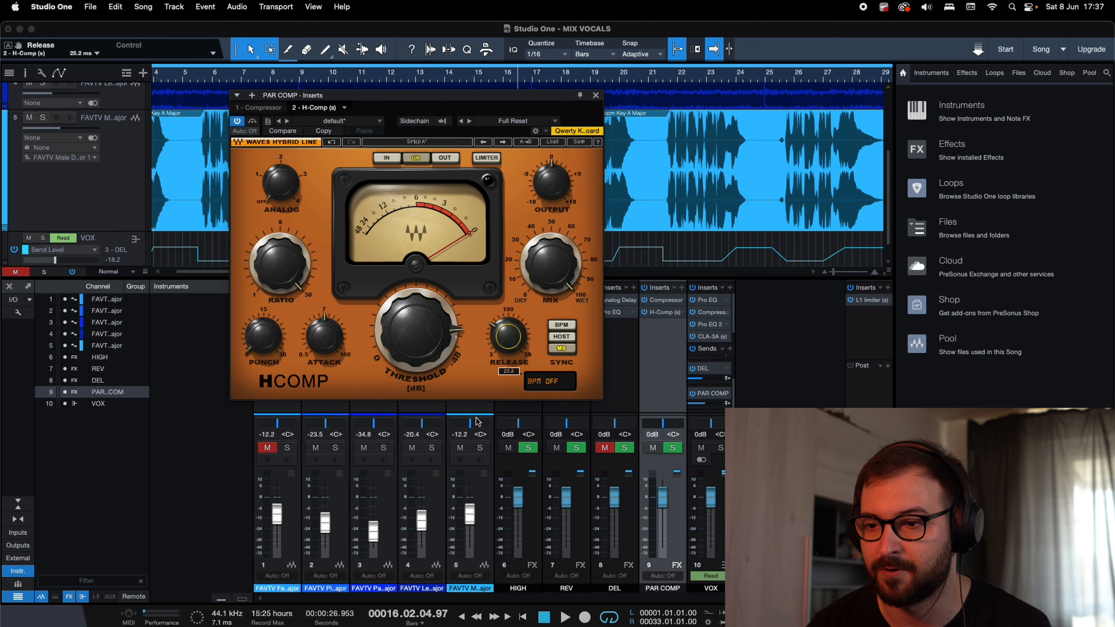
click(324, 335)
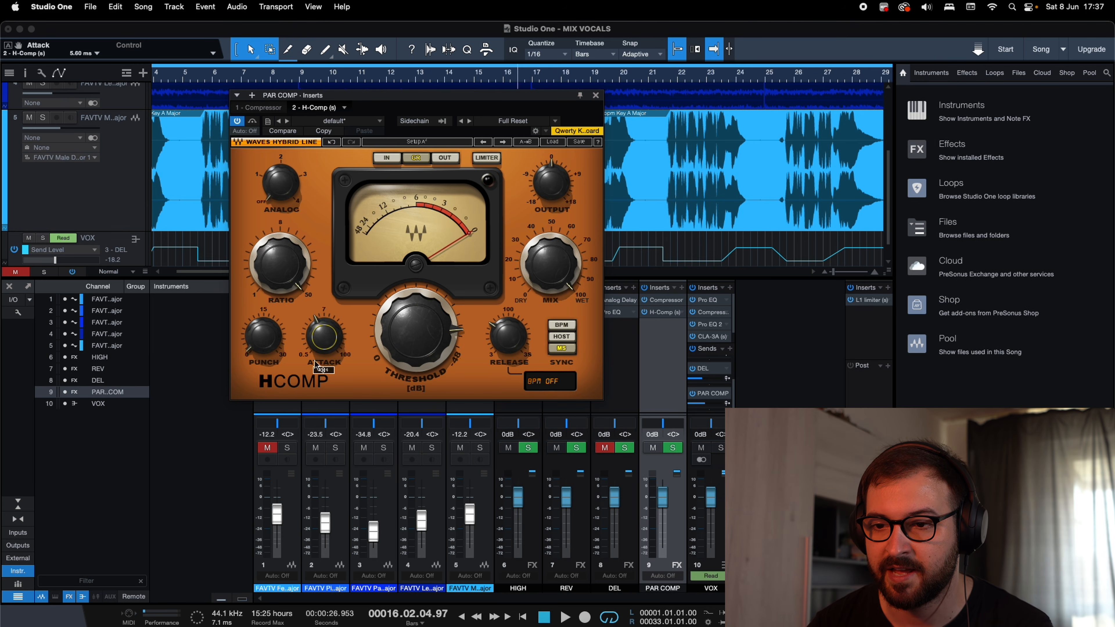
drag(323, 277, 341, 168)
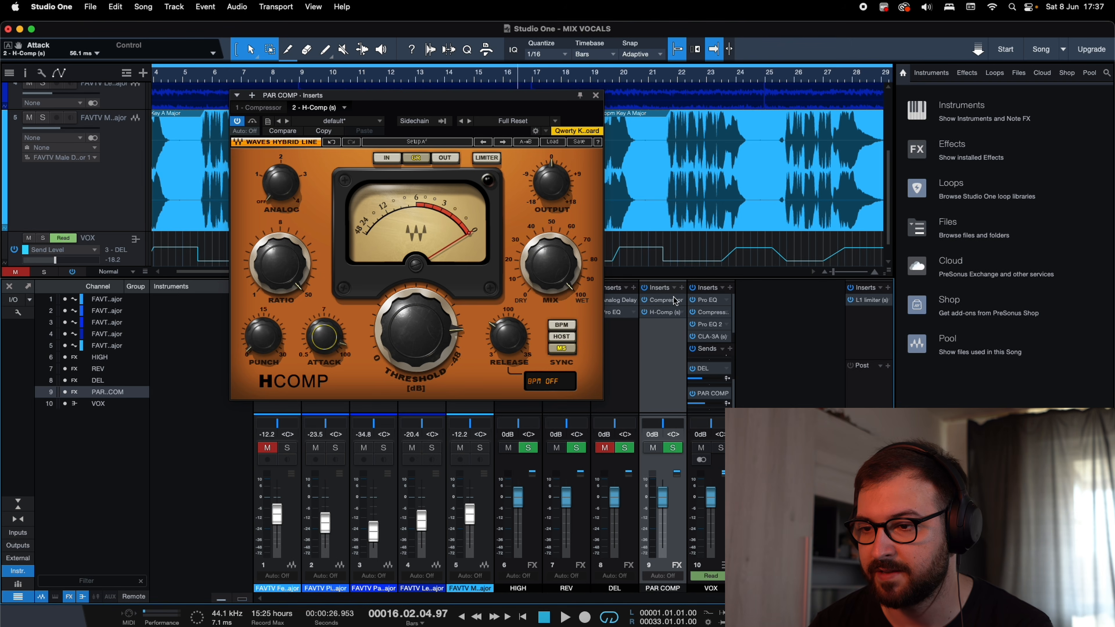
Bypass the stock Compressor on the PAR COMP channel and solo the male vocal track.
click(650, 303)
click(677, 300)
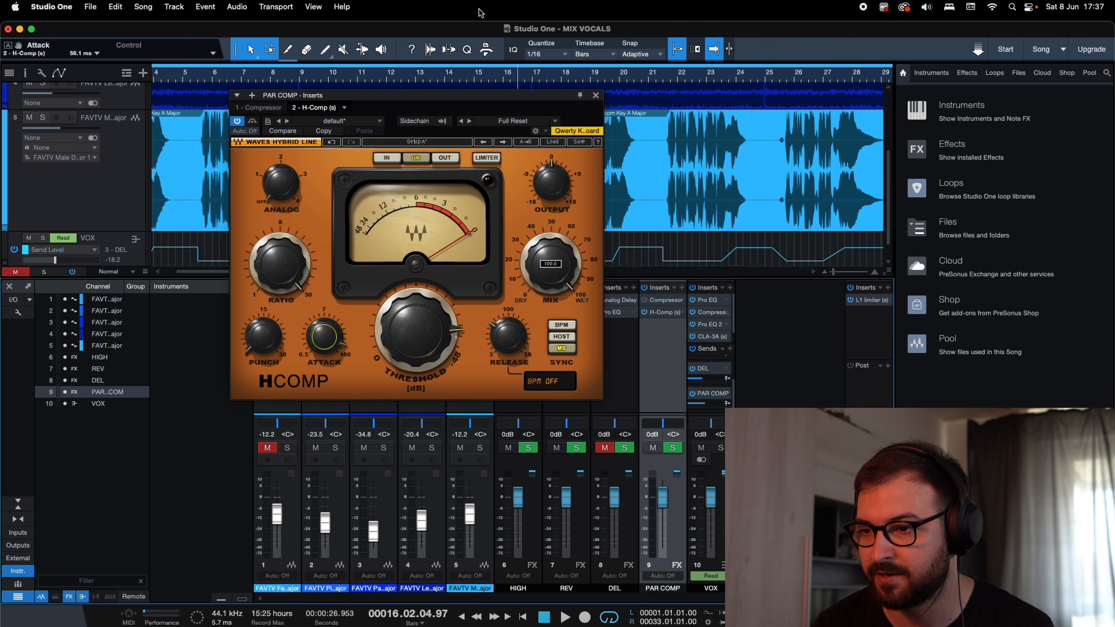
drag(474, 95, 424, 275)
click(44, 119)
Play the soloed vocal from bar 9, compare it with H-Comp bypassed and active, and move the playback cursor to bar 13.
click(315, 75)
key(space)
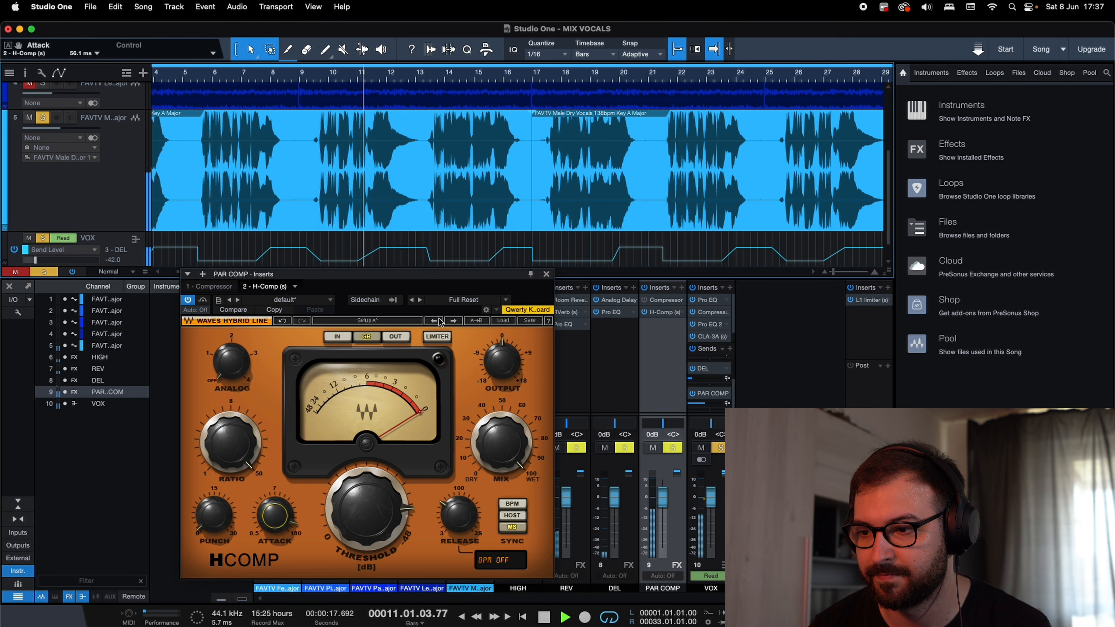
click(188, 301)
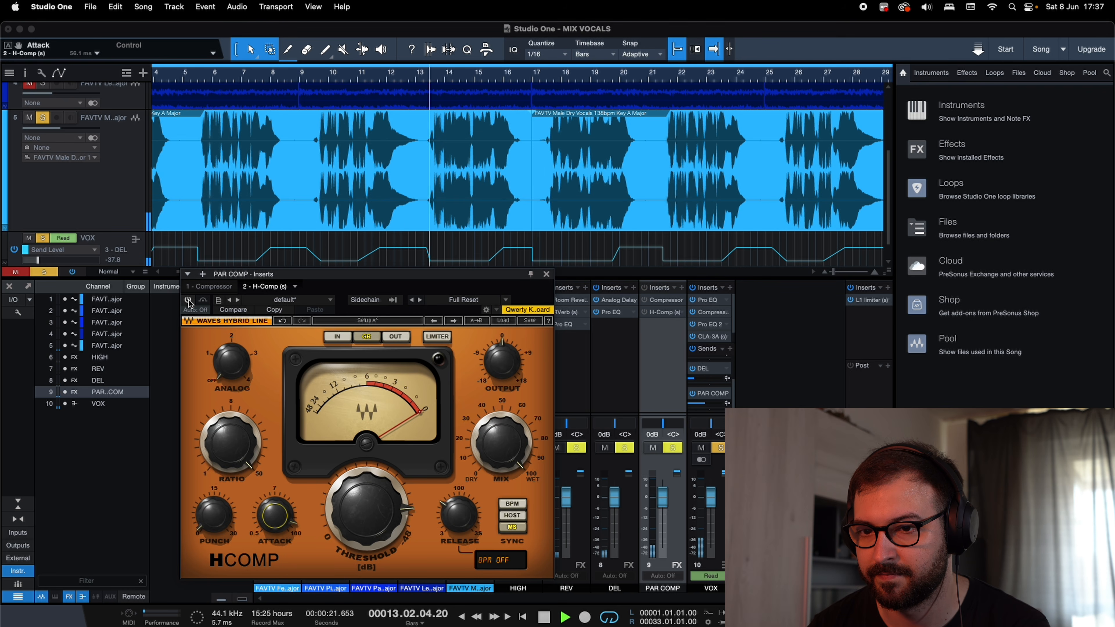
click(188, 300)
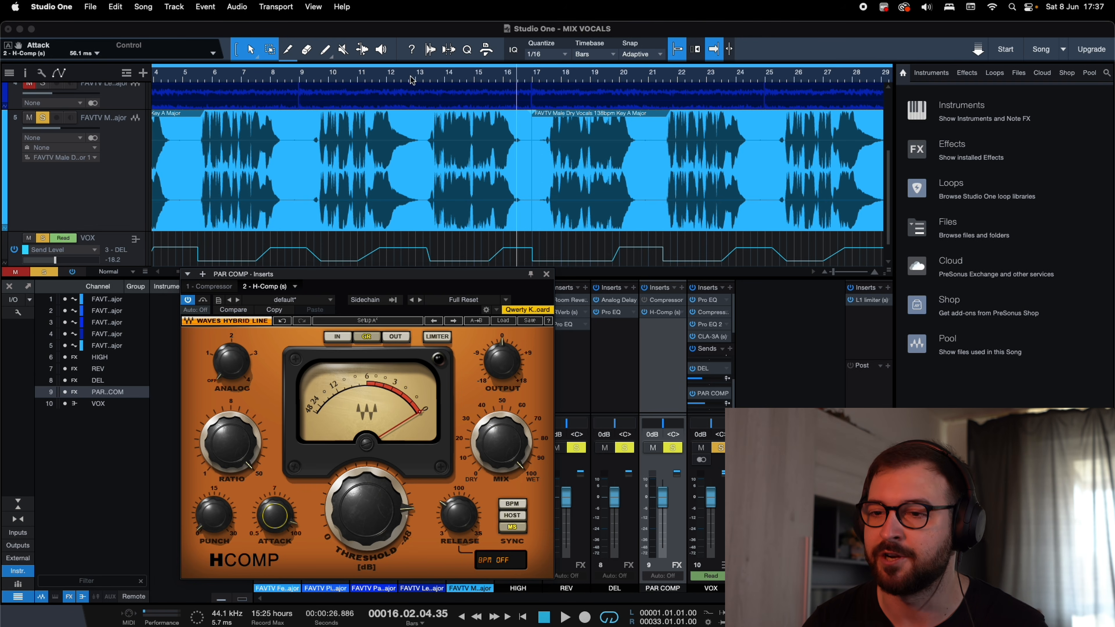
click(420, 79)
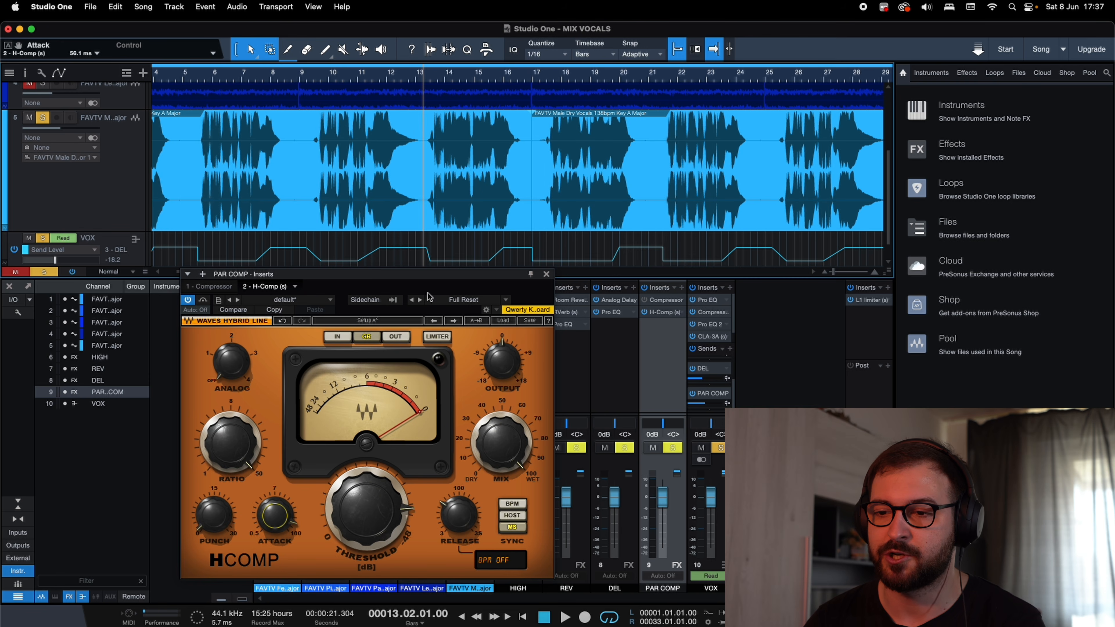
drag(430, 276, 309, 235)
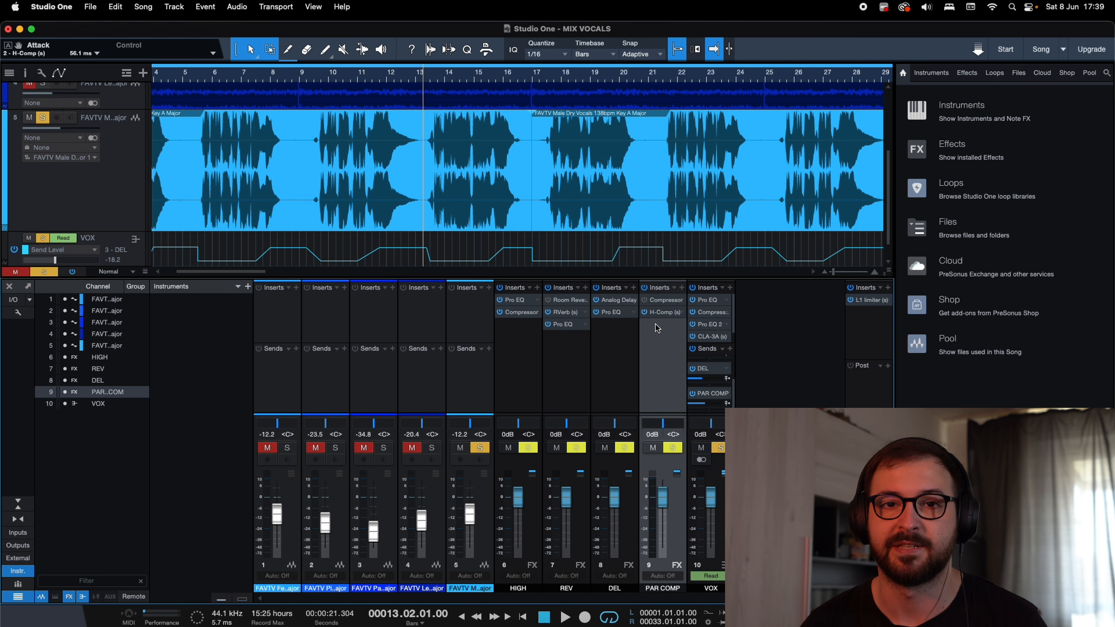
Find the kHs Stereo plug-in and add it as the third insert on the PAR COMP channel.
click(682, 288)
text(ste)
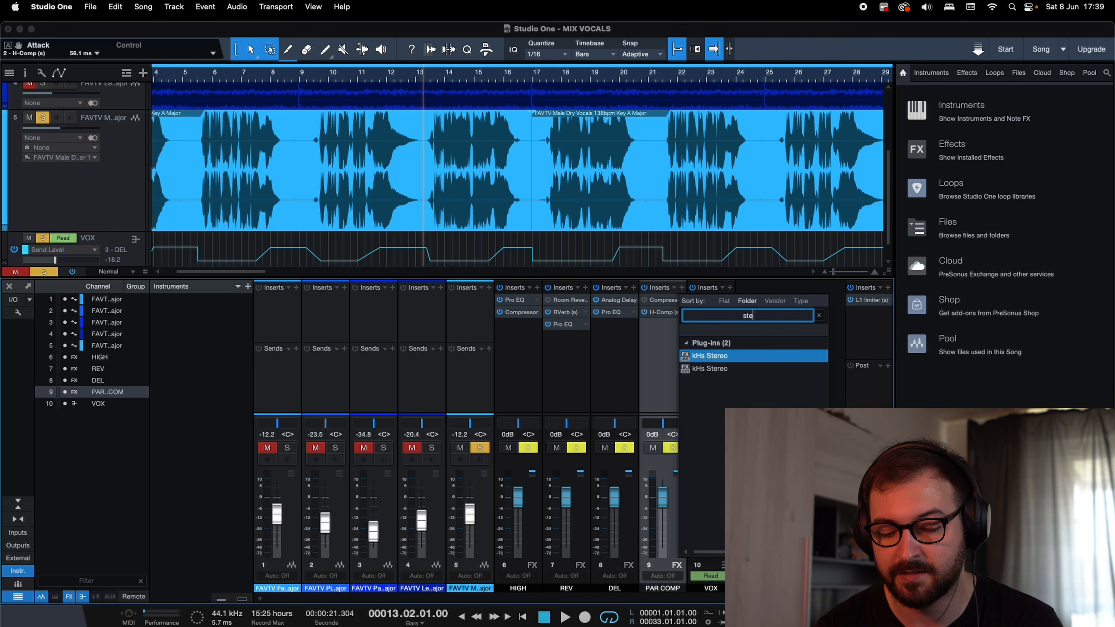
click(737, 371)
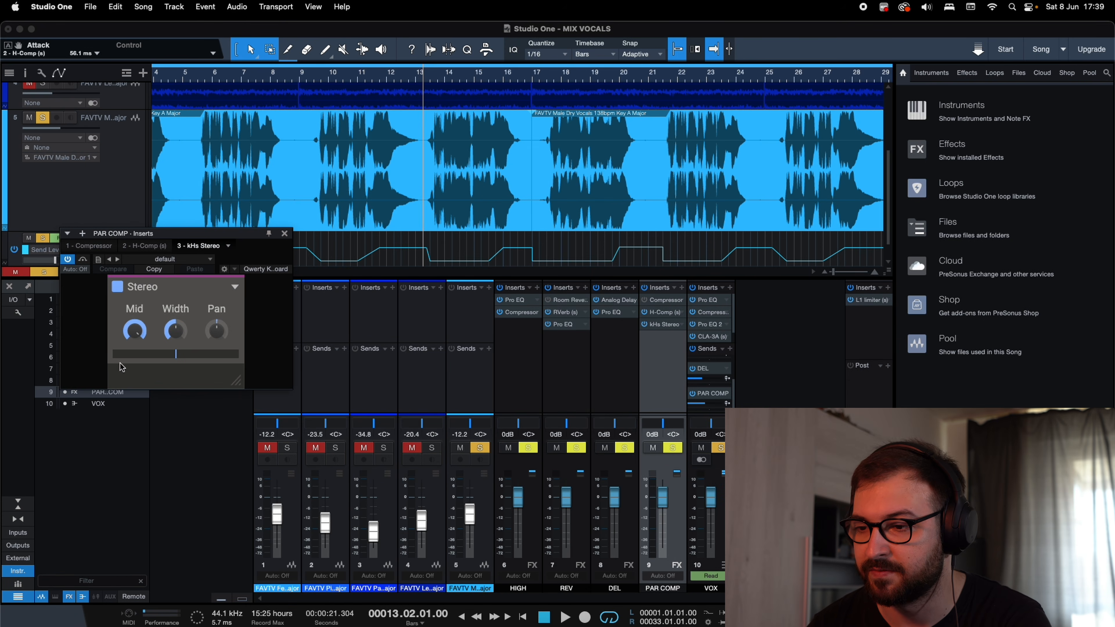
drag(188, 235, 372, 169)
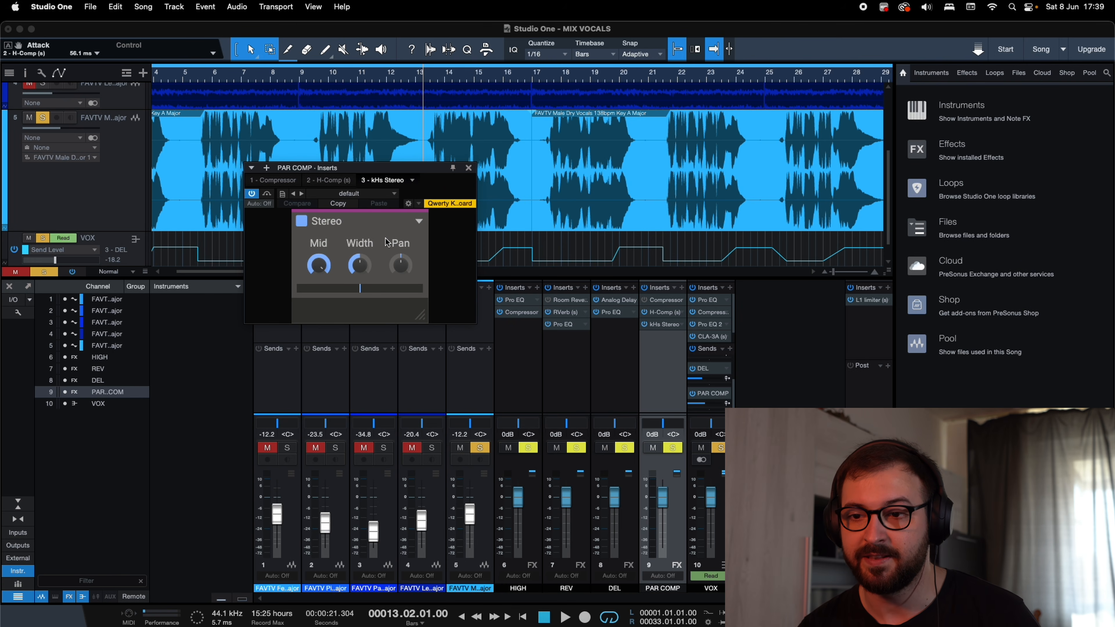
Audition kHs Stereo widths such as 139 % and 61 % on the soloed vocal from bar 9, and settle on 125 %.
mouse_move(383, 225)
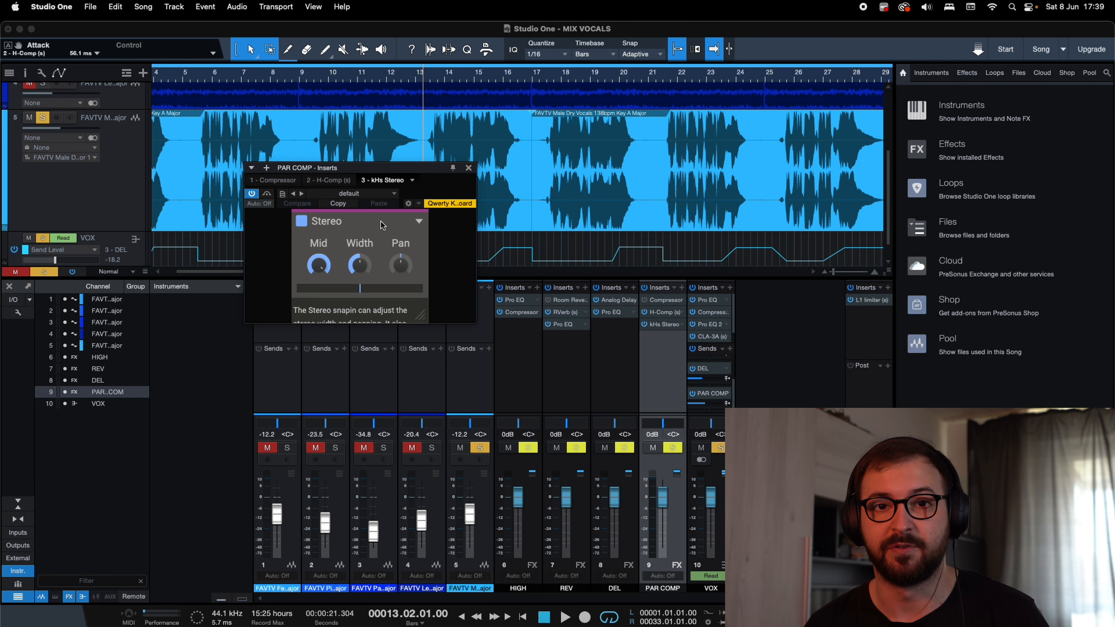
mouse_move(365, 272)
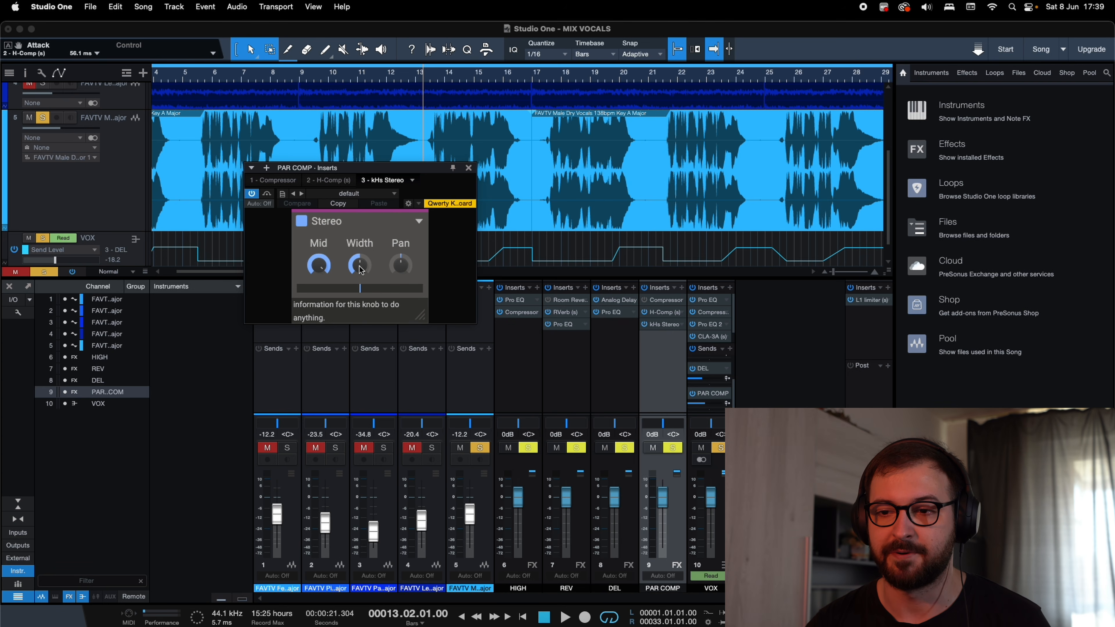
drag(357, 267, 358, 249)
click(308, 75)
key(space)
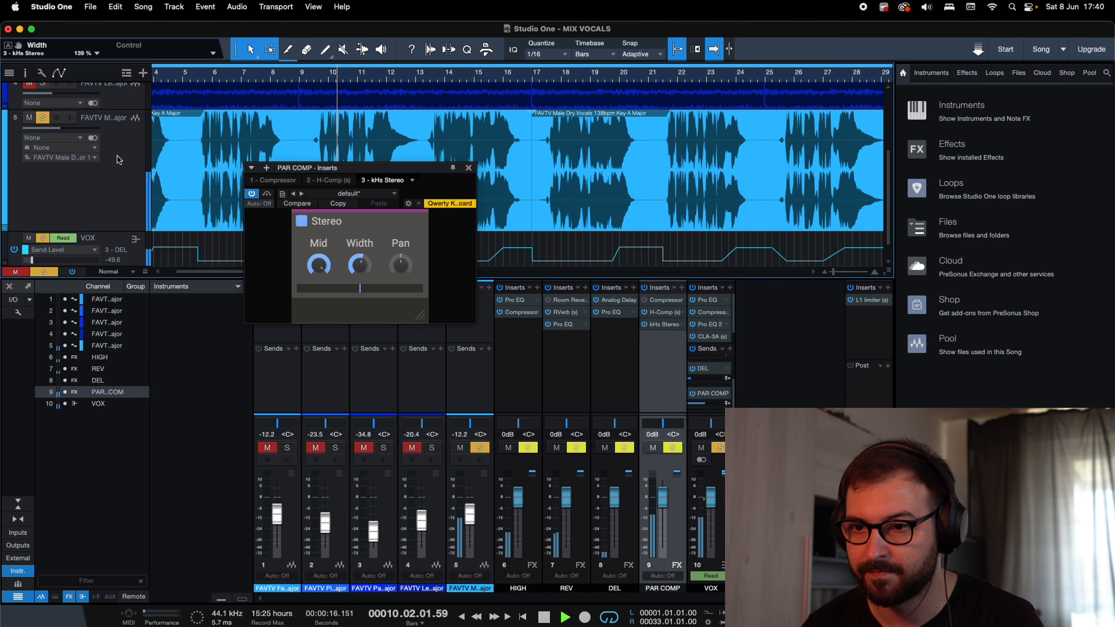
mouse_move(359, 265)
mouse_down()
mouse_move(360, 249)
mouse_move(356, 280)
mouse_up()
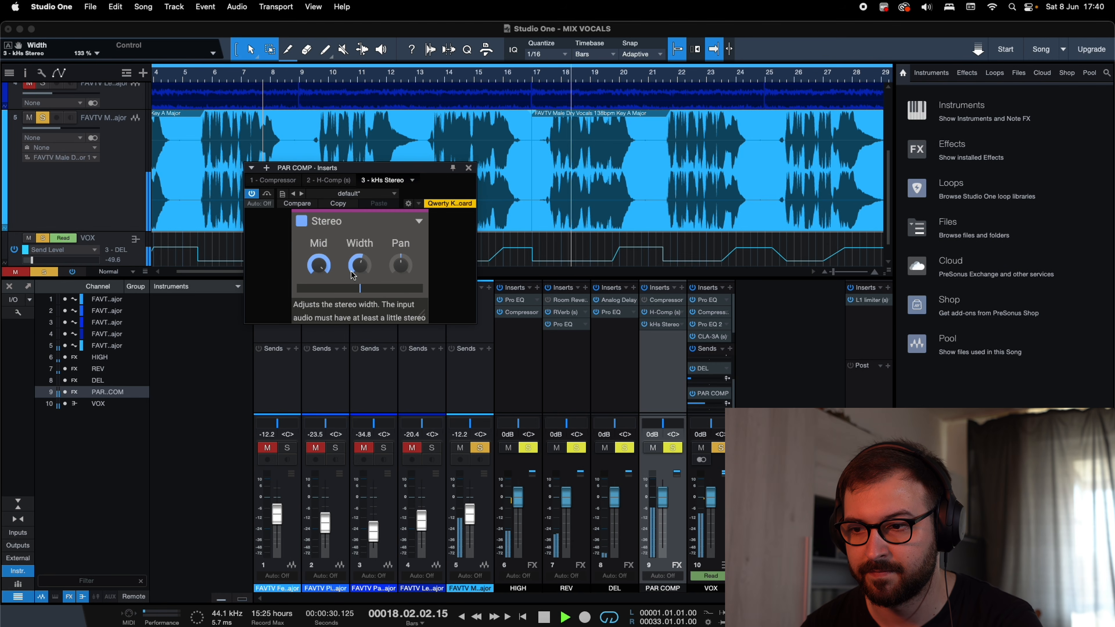
drag(360, 266, 360, 297)
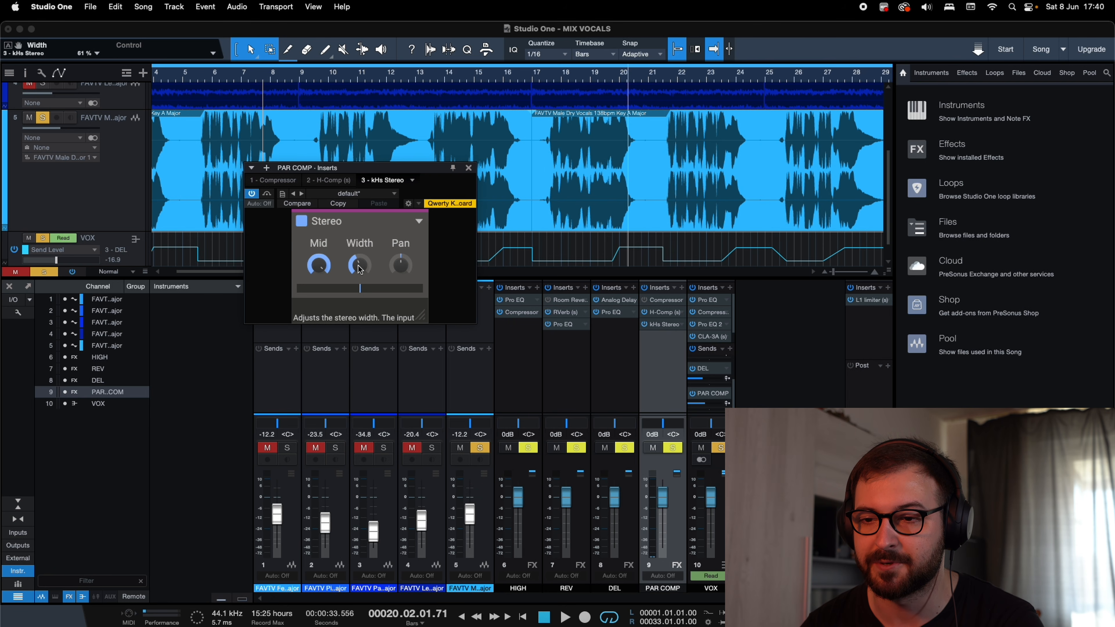
drag(359, 265, 360, 248)
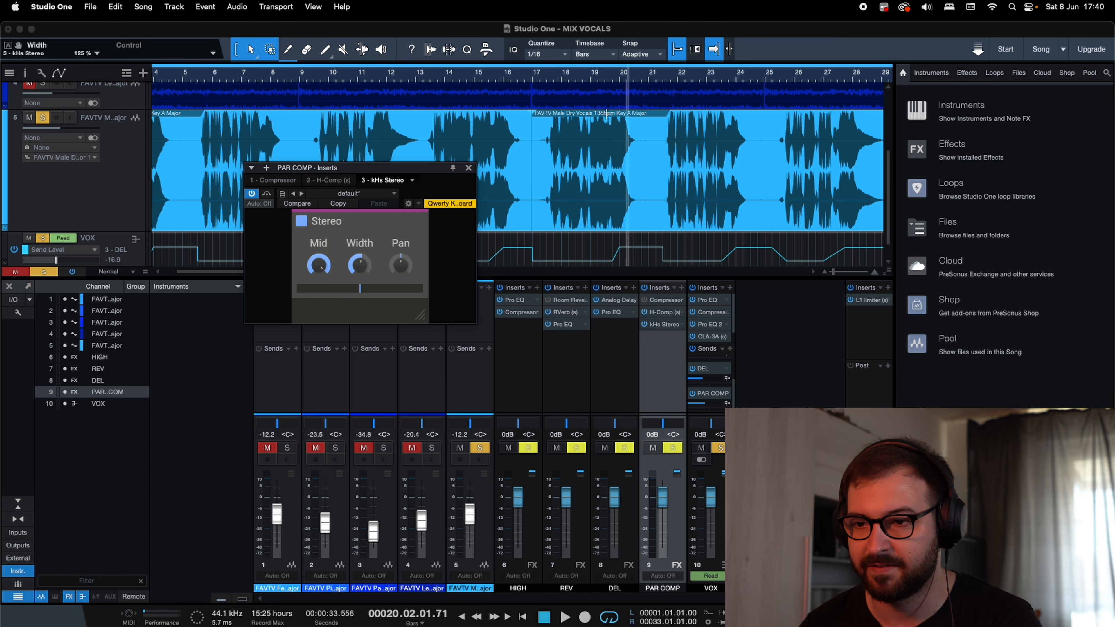
Play the soloed vocal and compare it with kHs Stereo bypassed and active.
key(space)
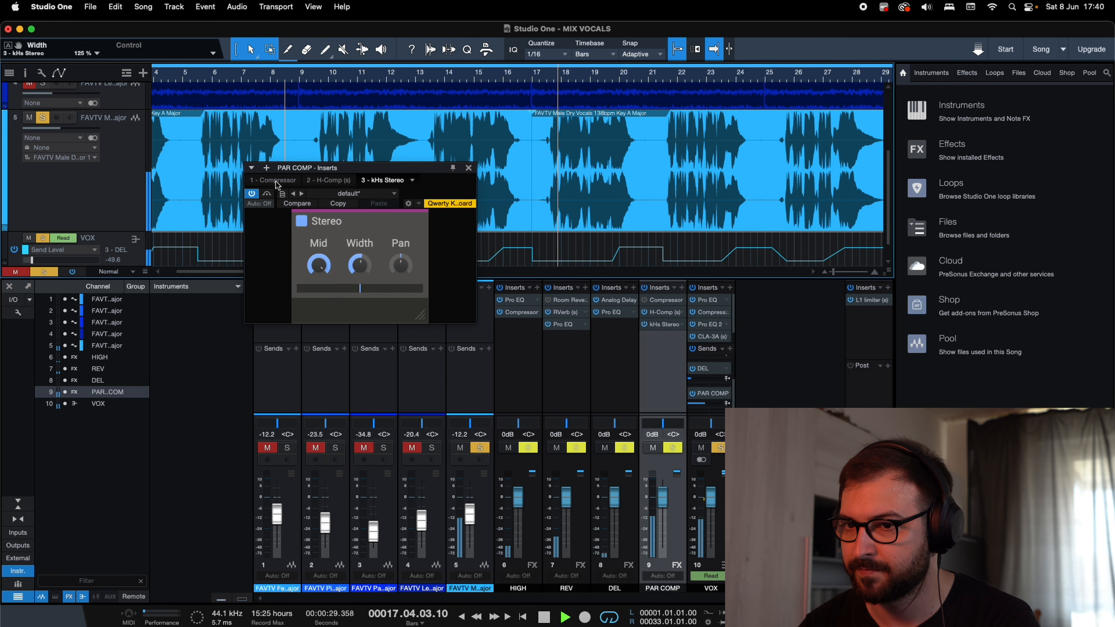
click(253, 194)
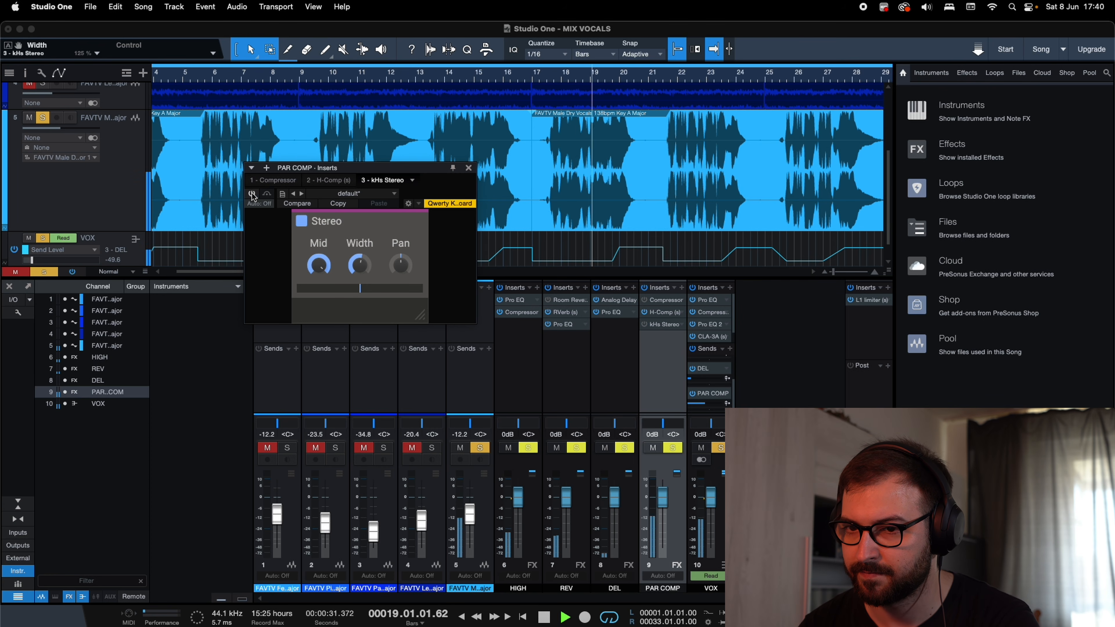
click(252, 194)
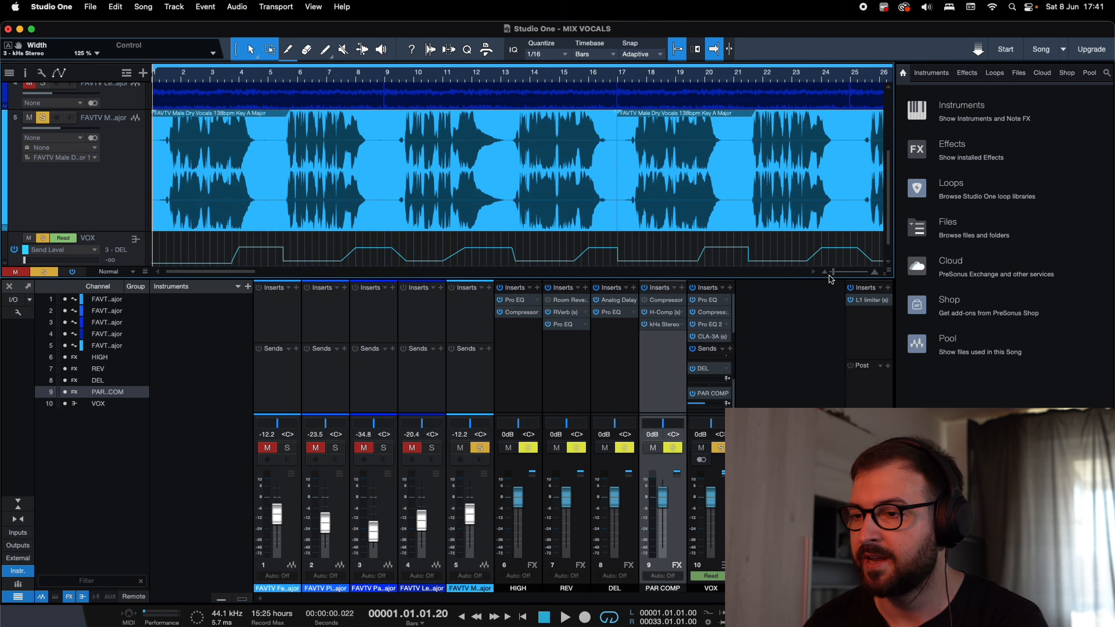
Unsolo the male vocal track and remove the stock Compressor from the PAR COMP inserts.
drag(834, 273, 831, 273)
scroll(173, 196, up, 5)
scroll(84, 169, down, 5)
scroll(255, 193, up, 5)
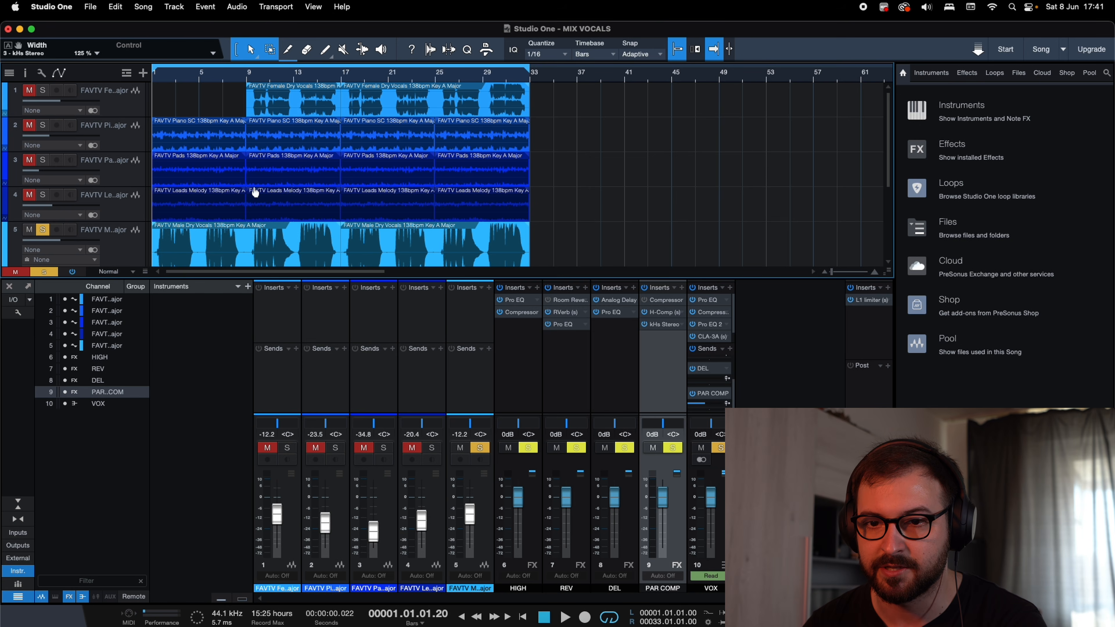
click(46, 231)
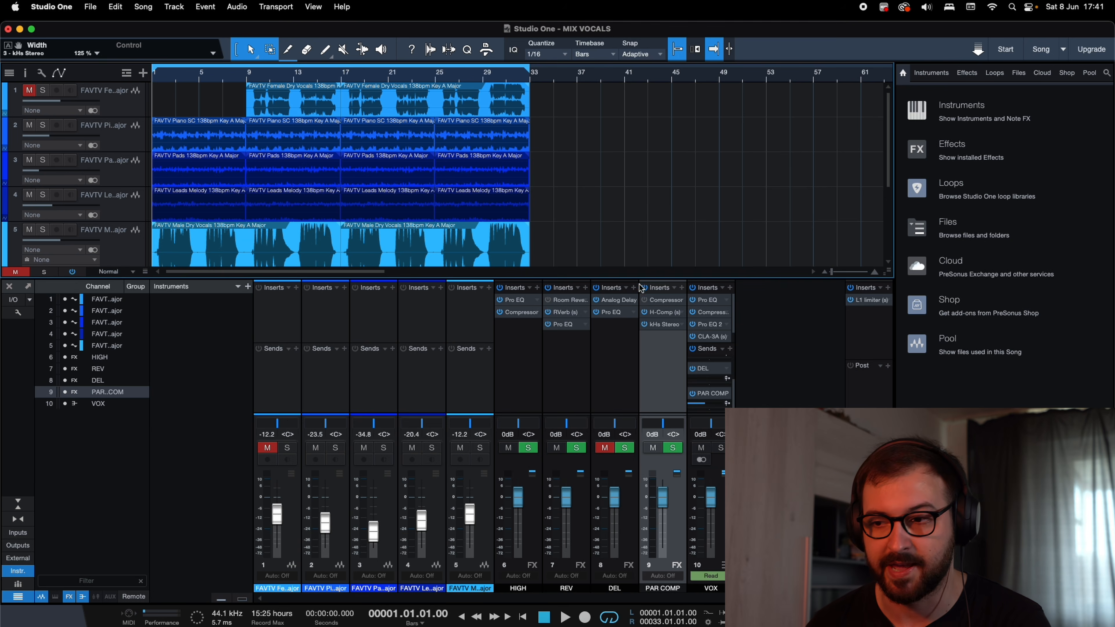
right_click(671, 300)
click(722, 422)
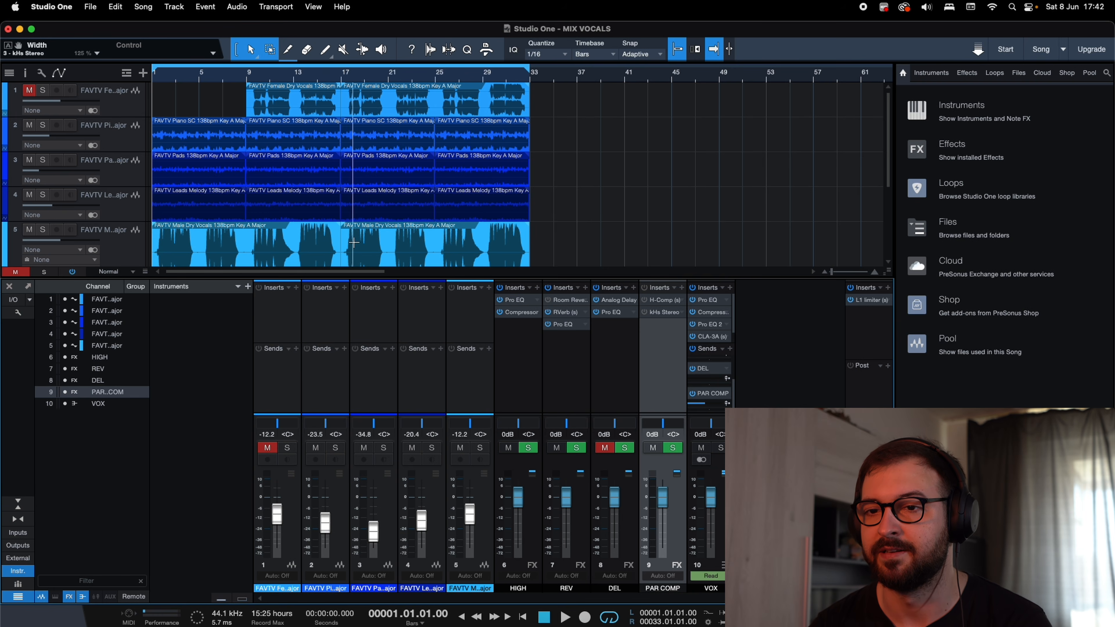
Play the full mix from the song start and compare it with all PAR COMP inserts bypassed and active.
key(space)
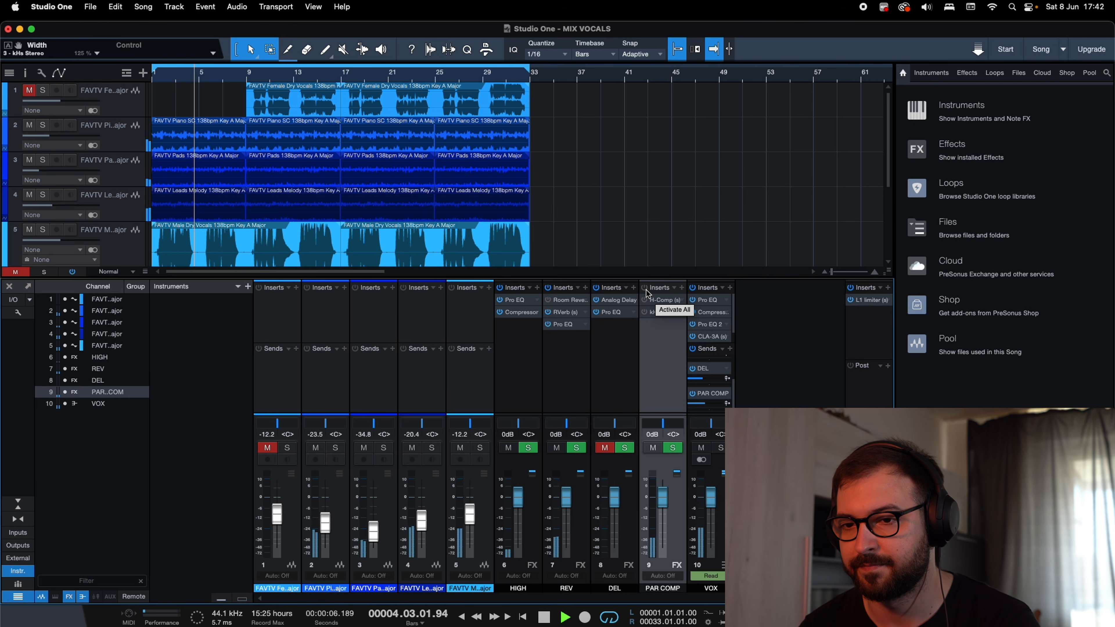
click(645, 290)
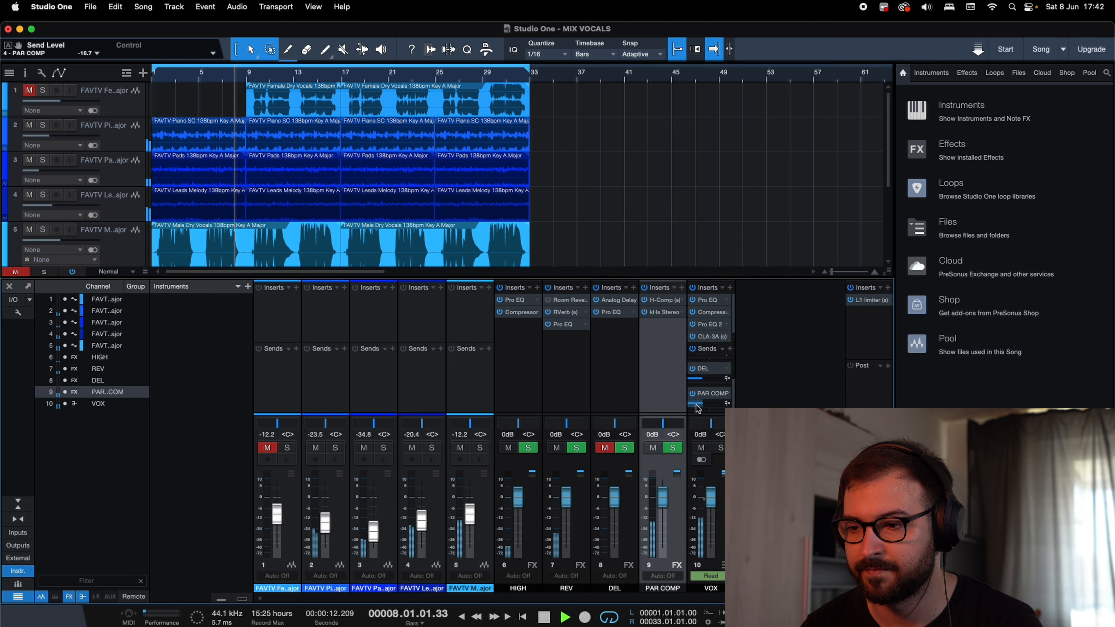
click(644, 288)
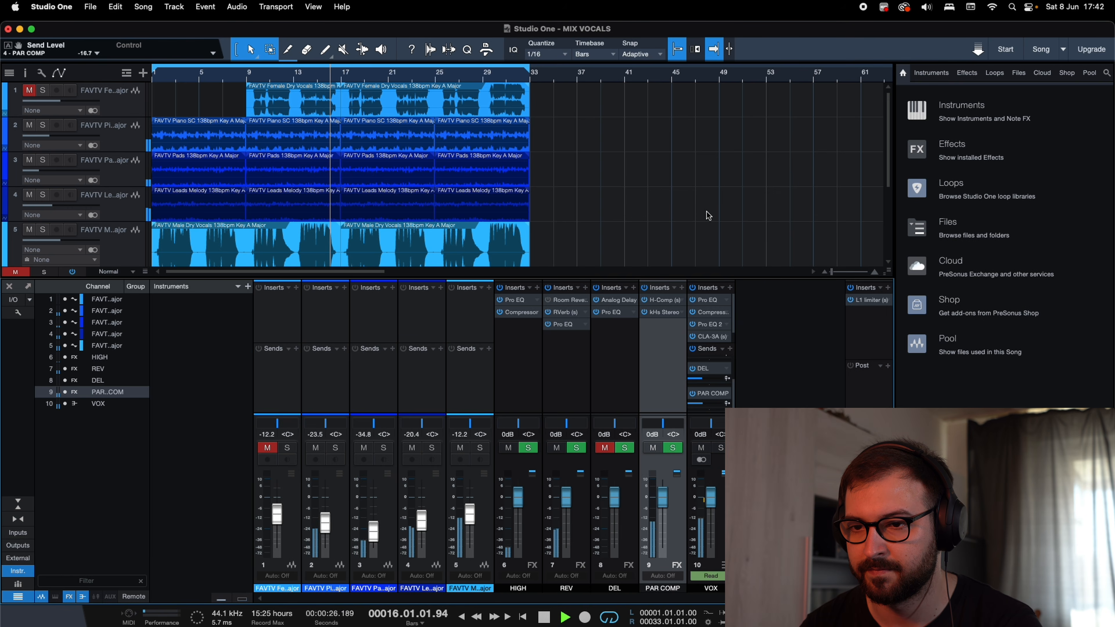
key(space)
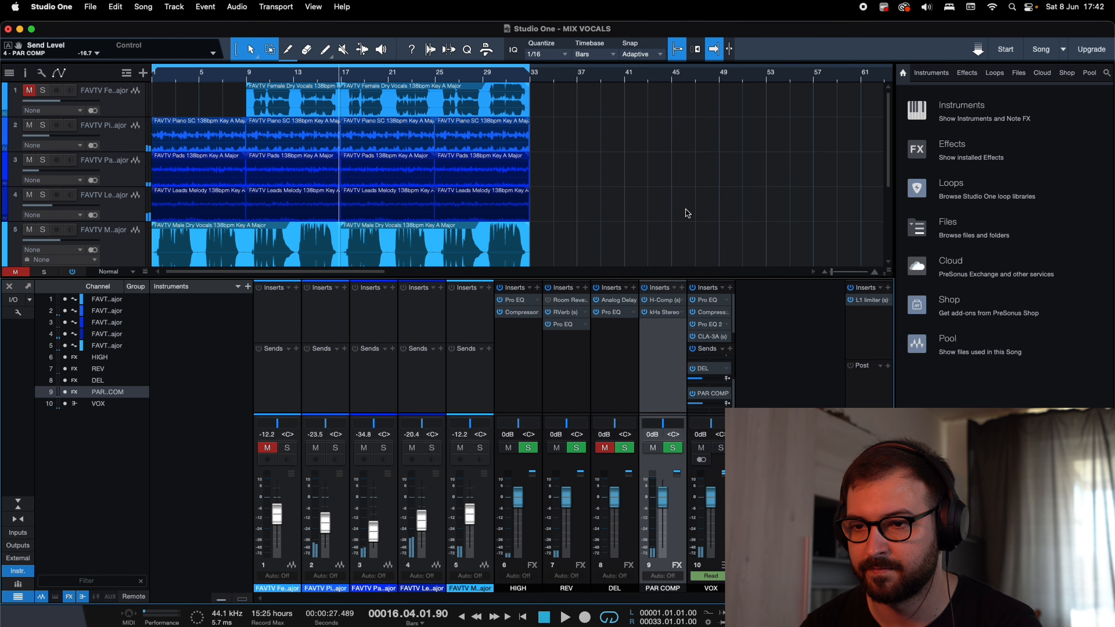